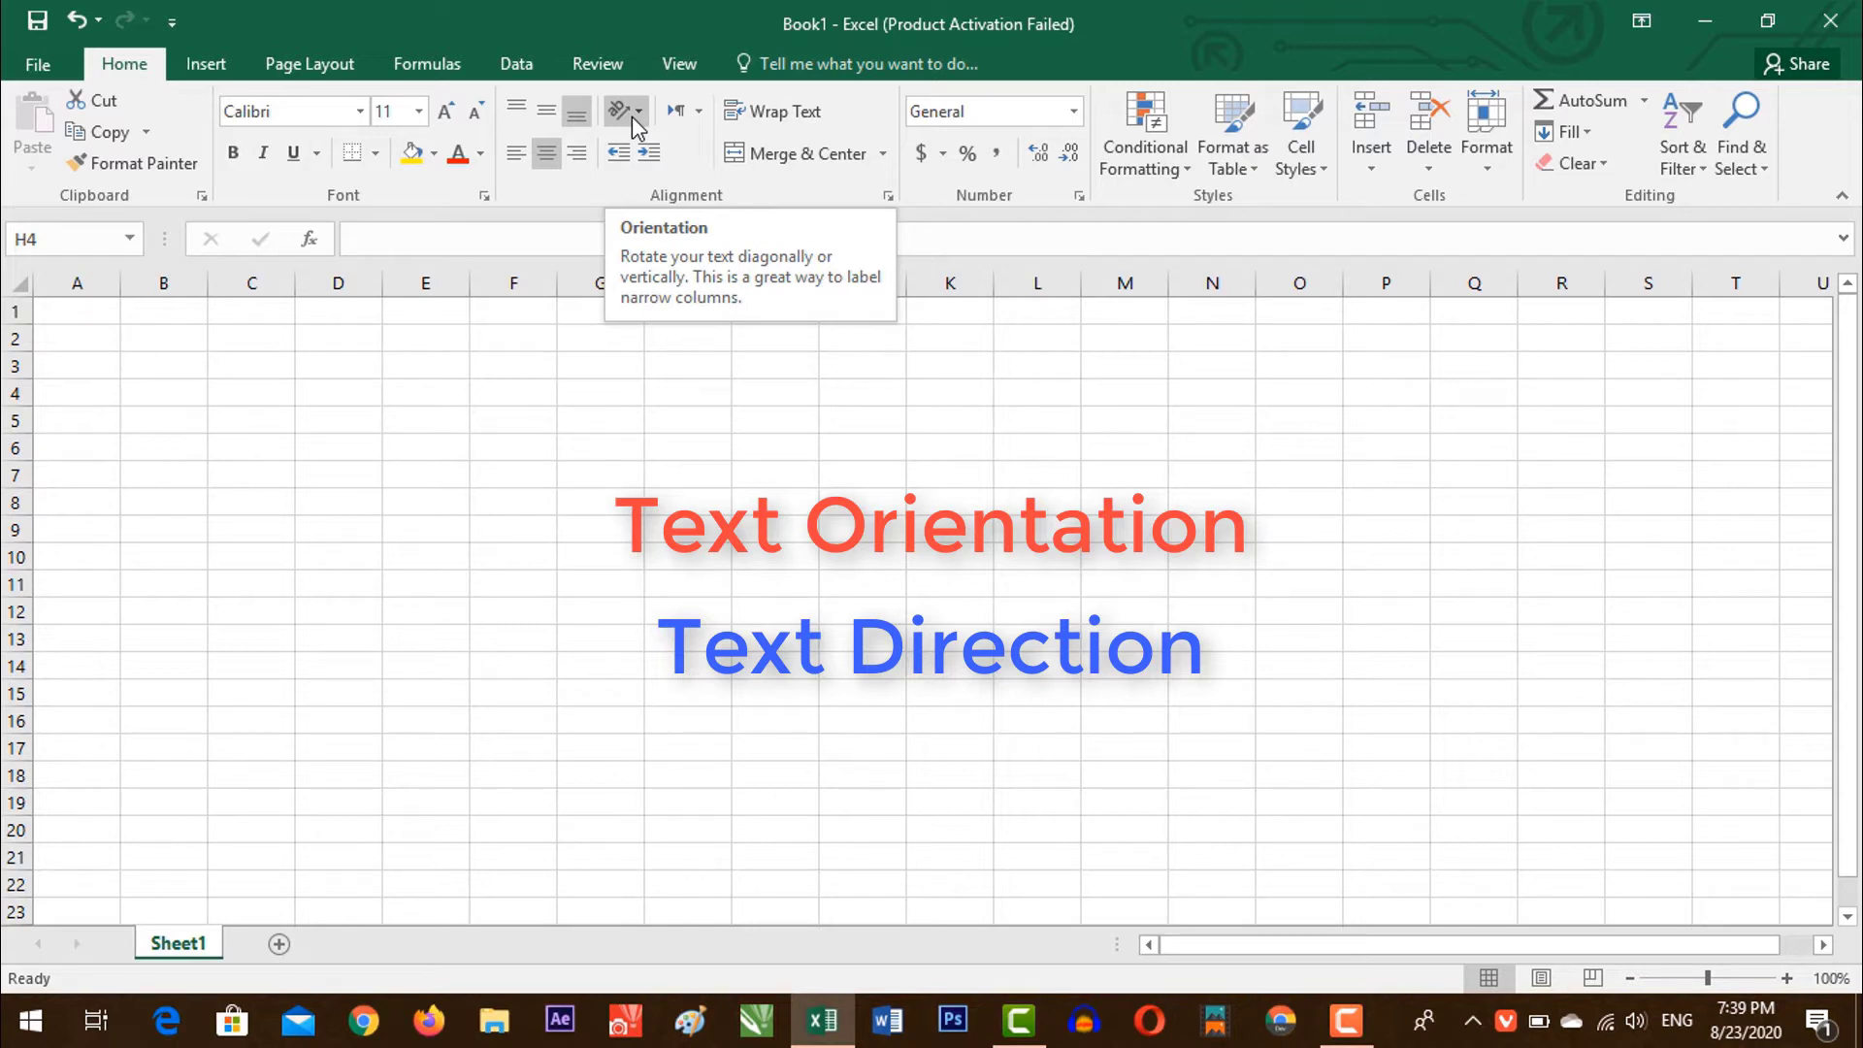
Enter "Zemination" in cell G2 and orient the text with Angle Counterclockwise
left_click(595, 345)
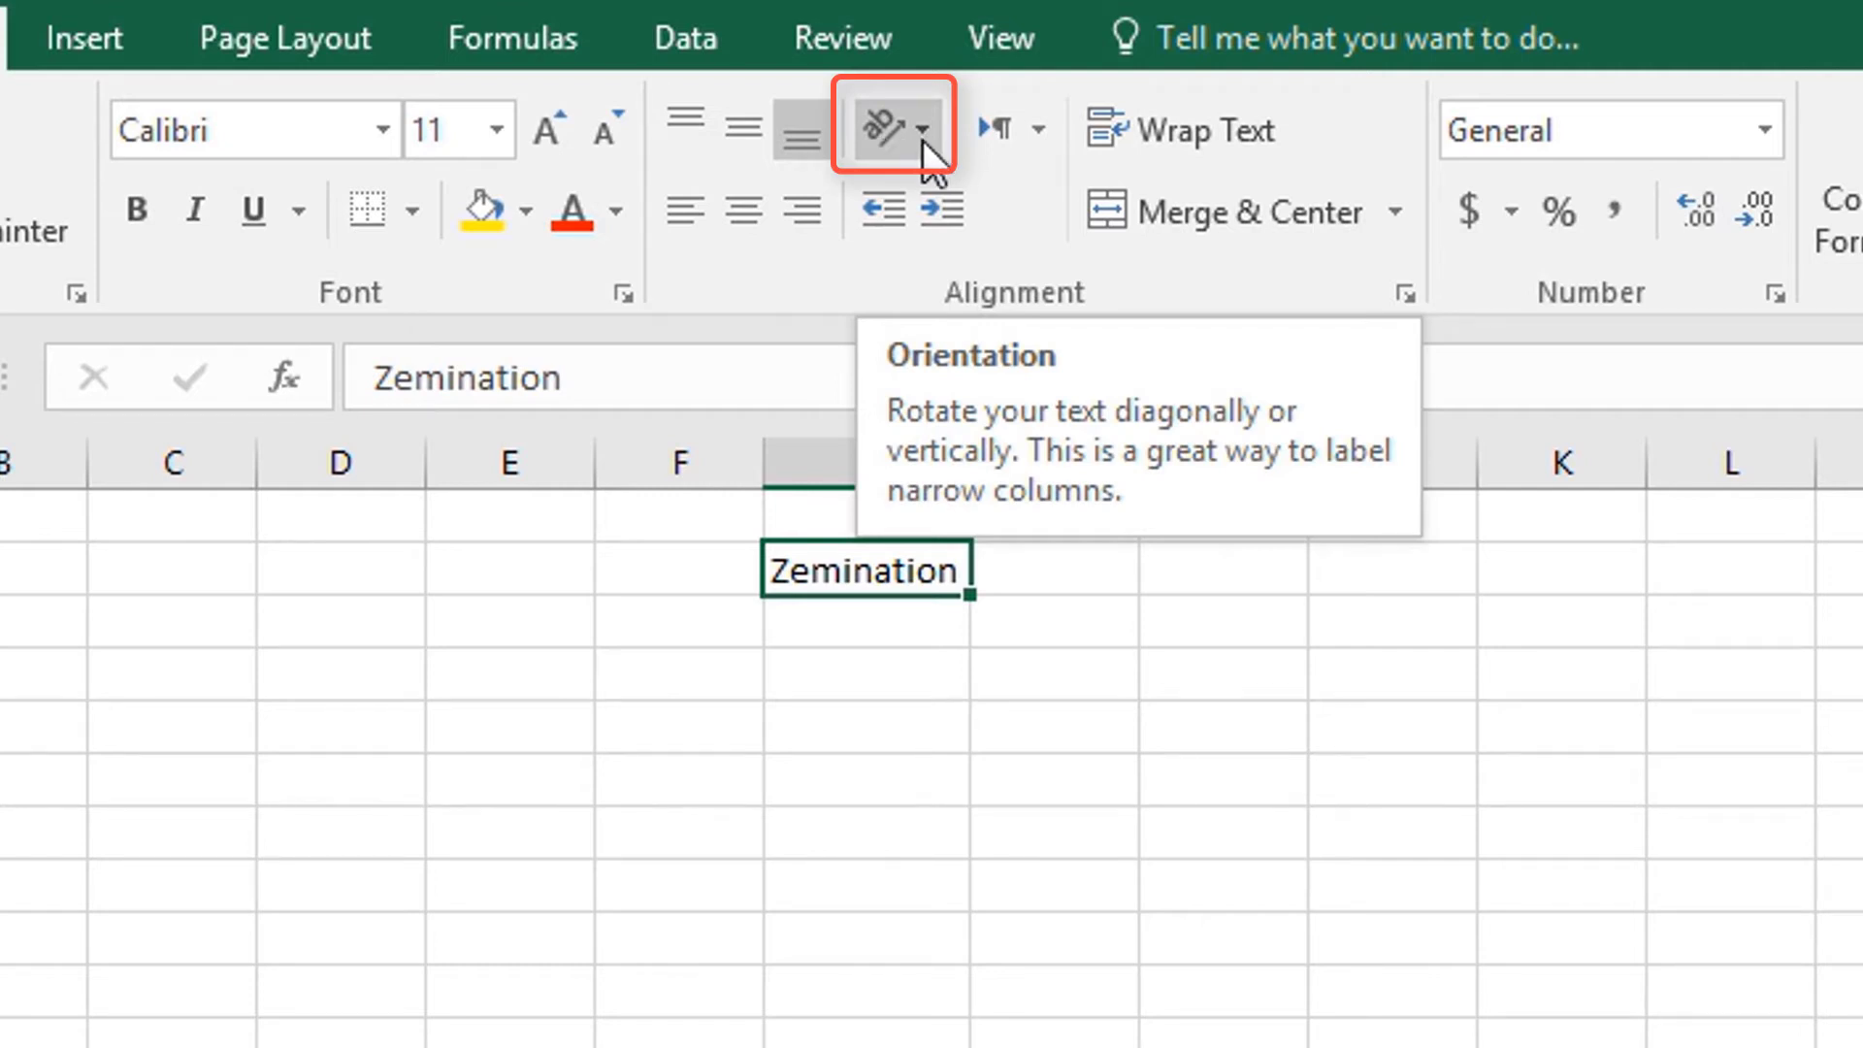
left_click(922, 129)
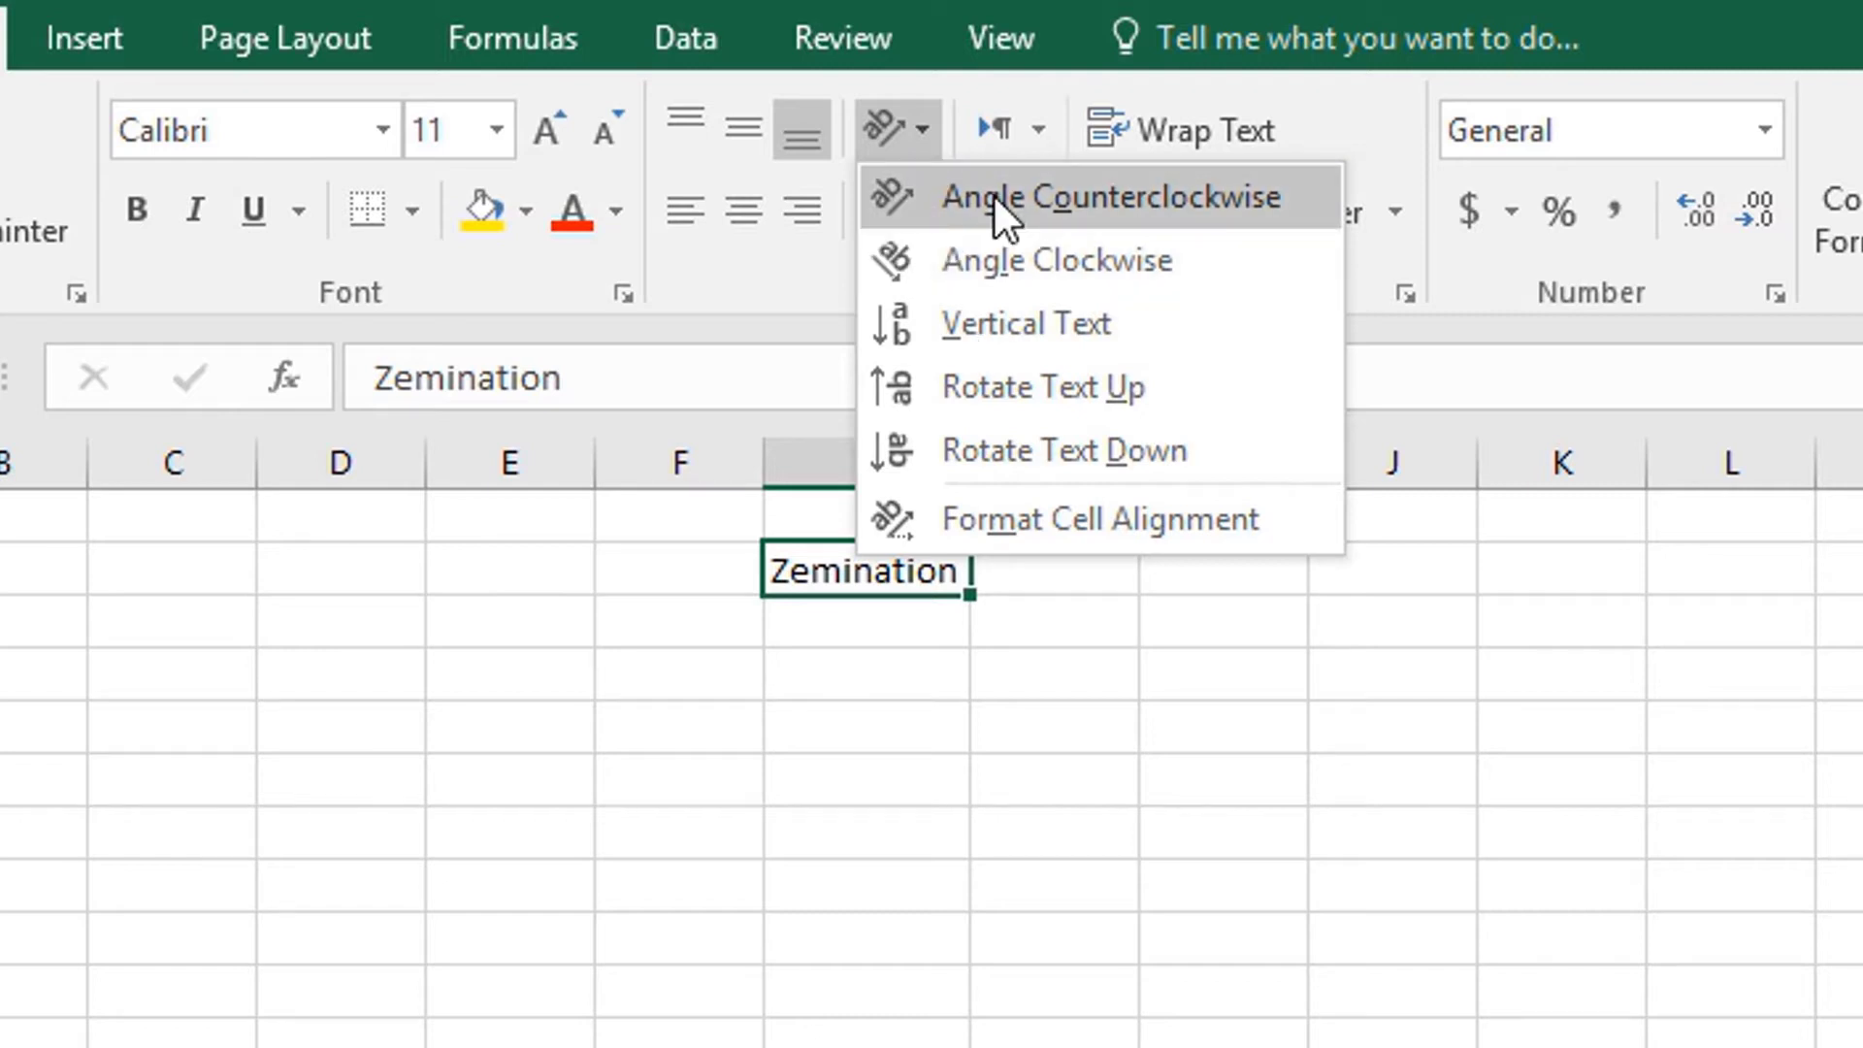
left_click(1057, 233)
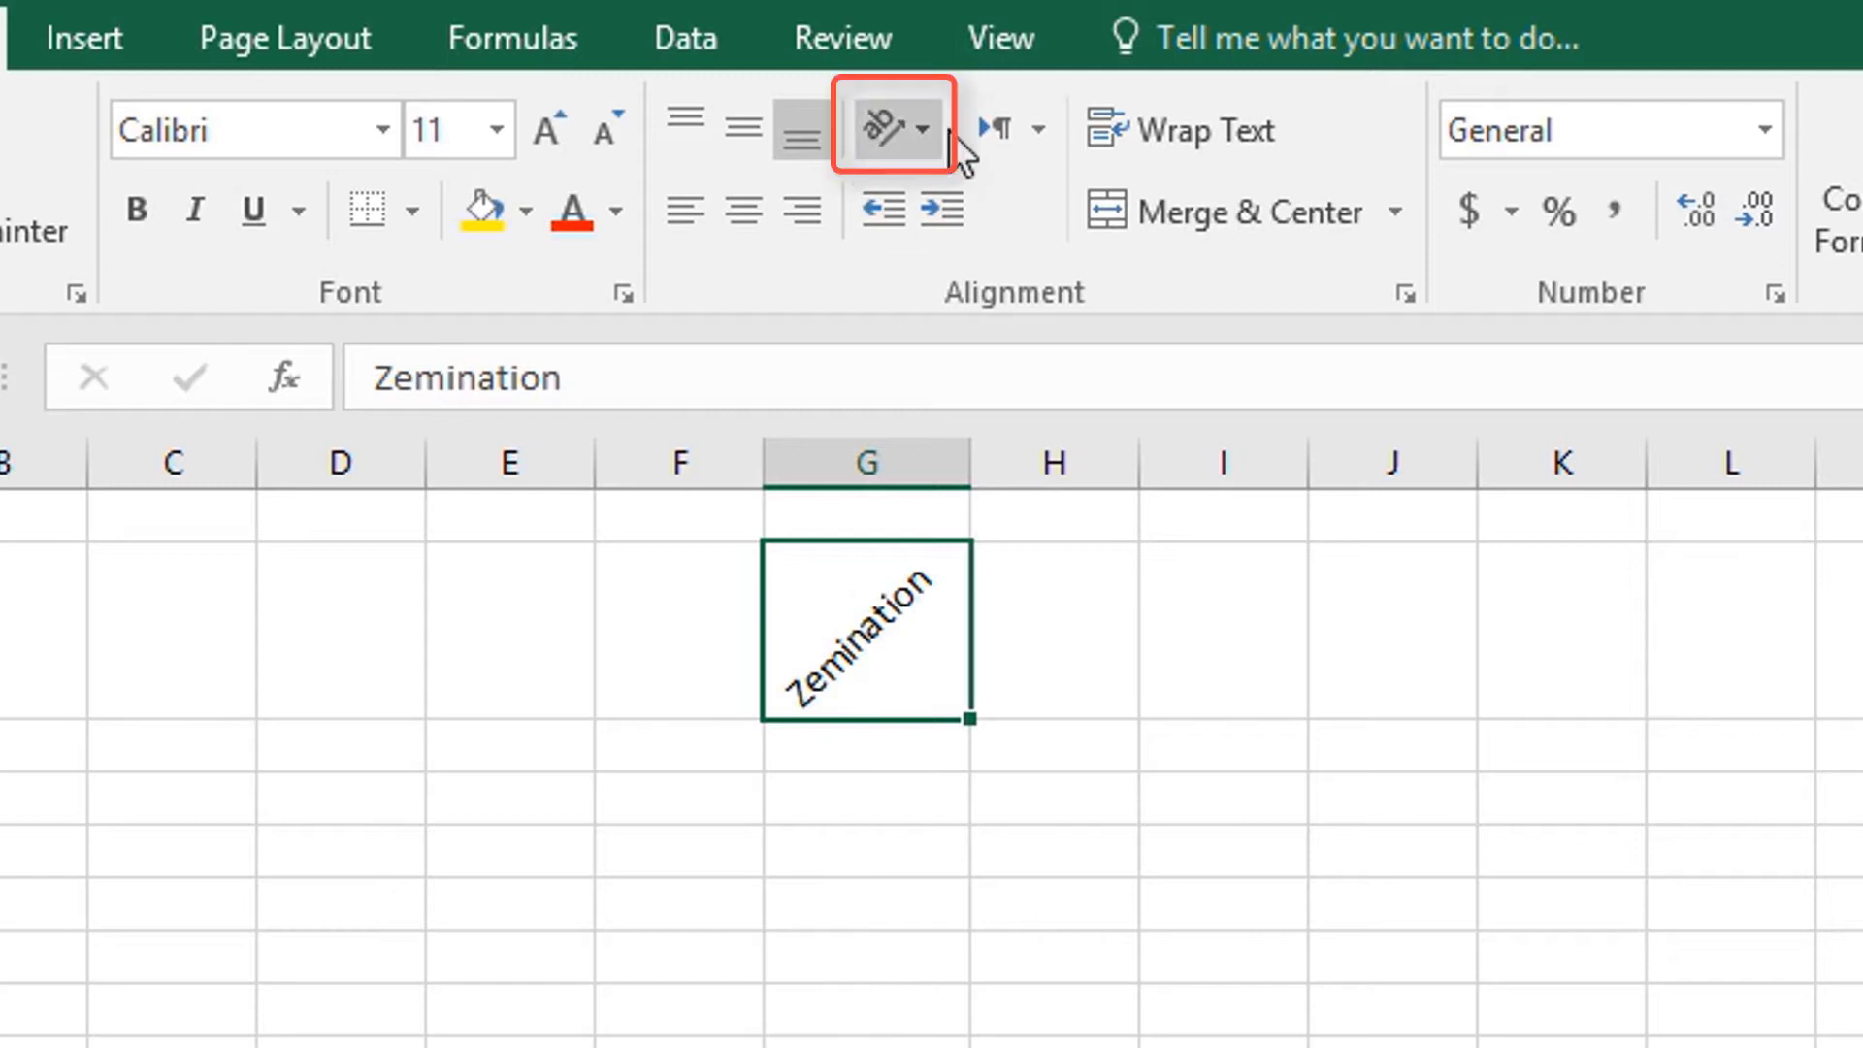
Change the orientation of the text in G2 to Angle Clockwise, and switch it to Vertical Text
left_click(923, 132)
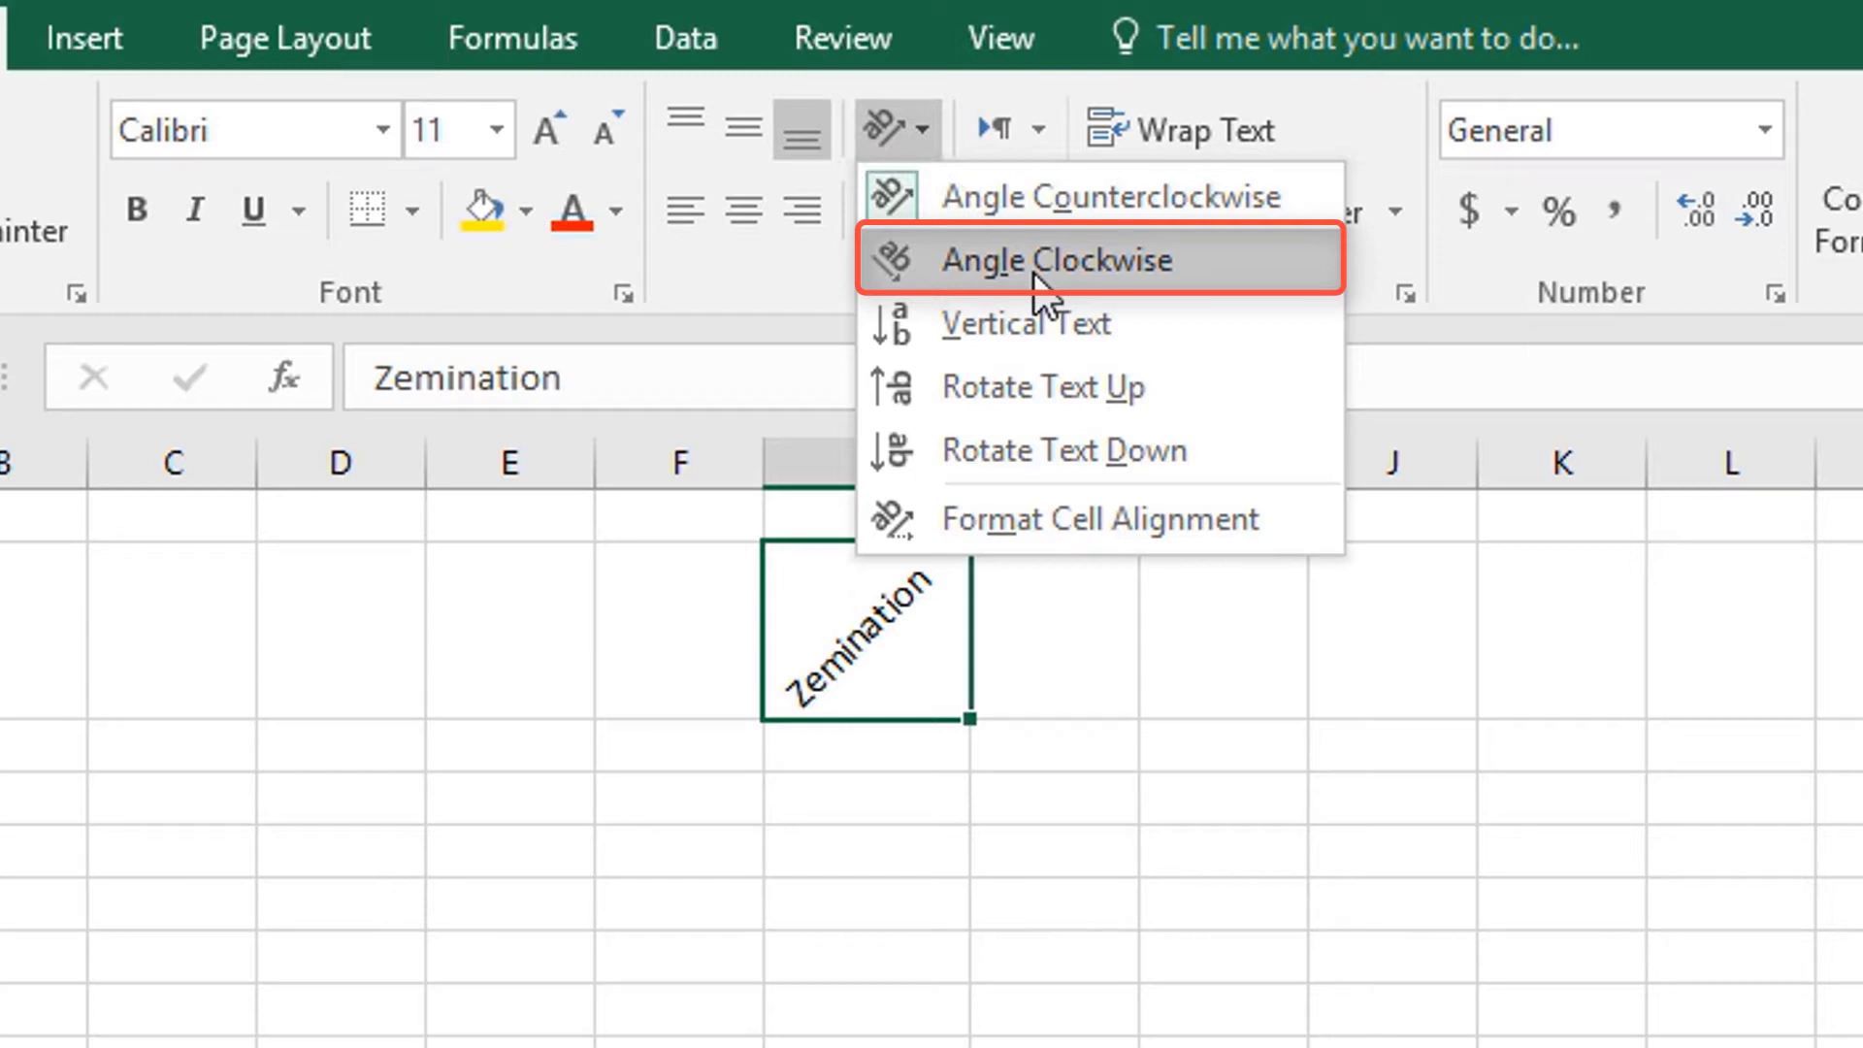
left_click(1036, 262)
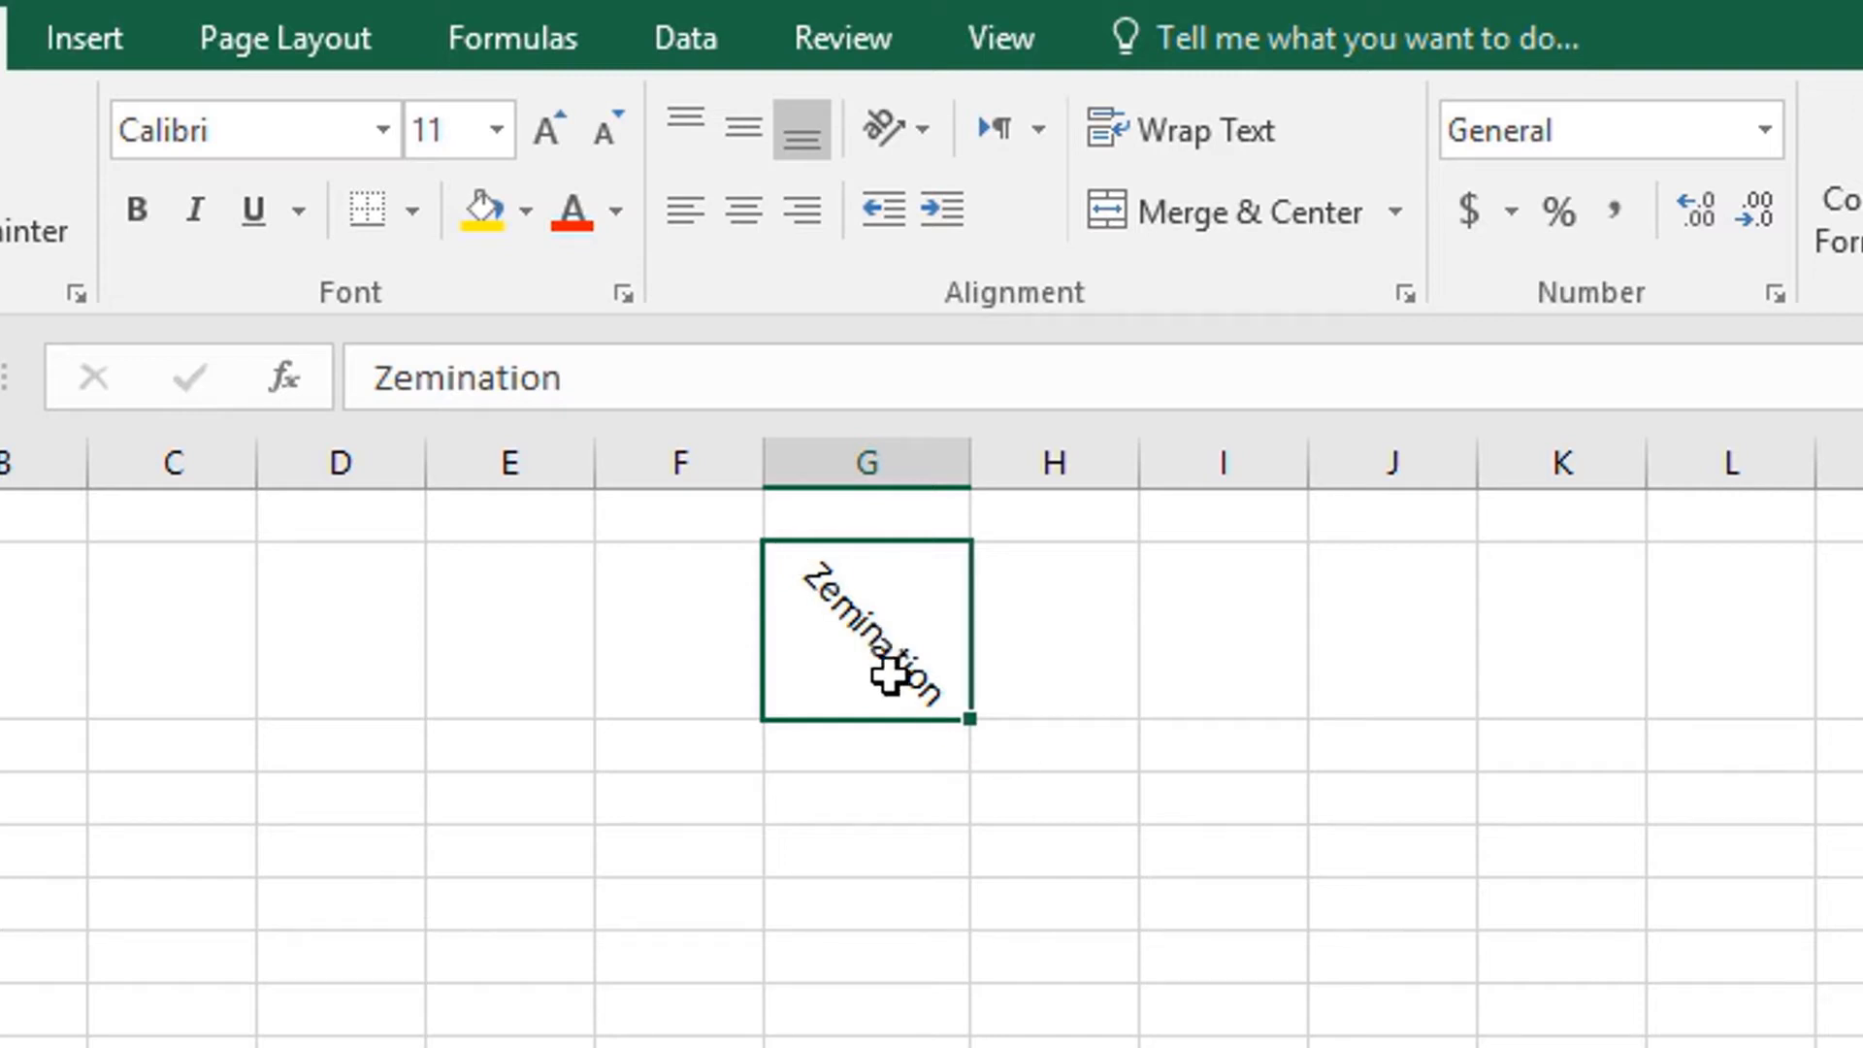
left_click(927, 131)
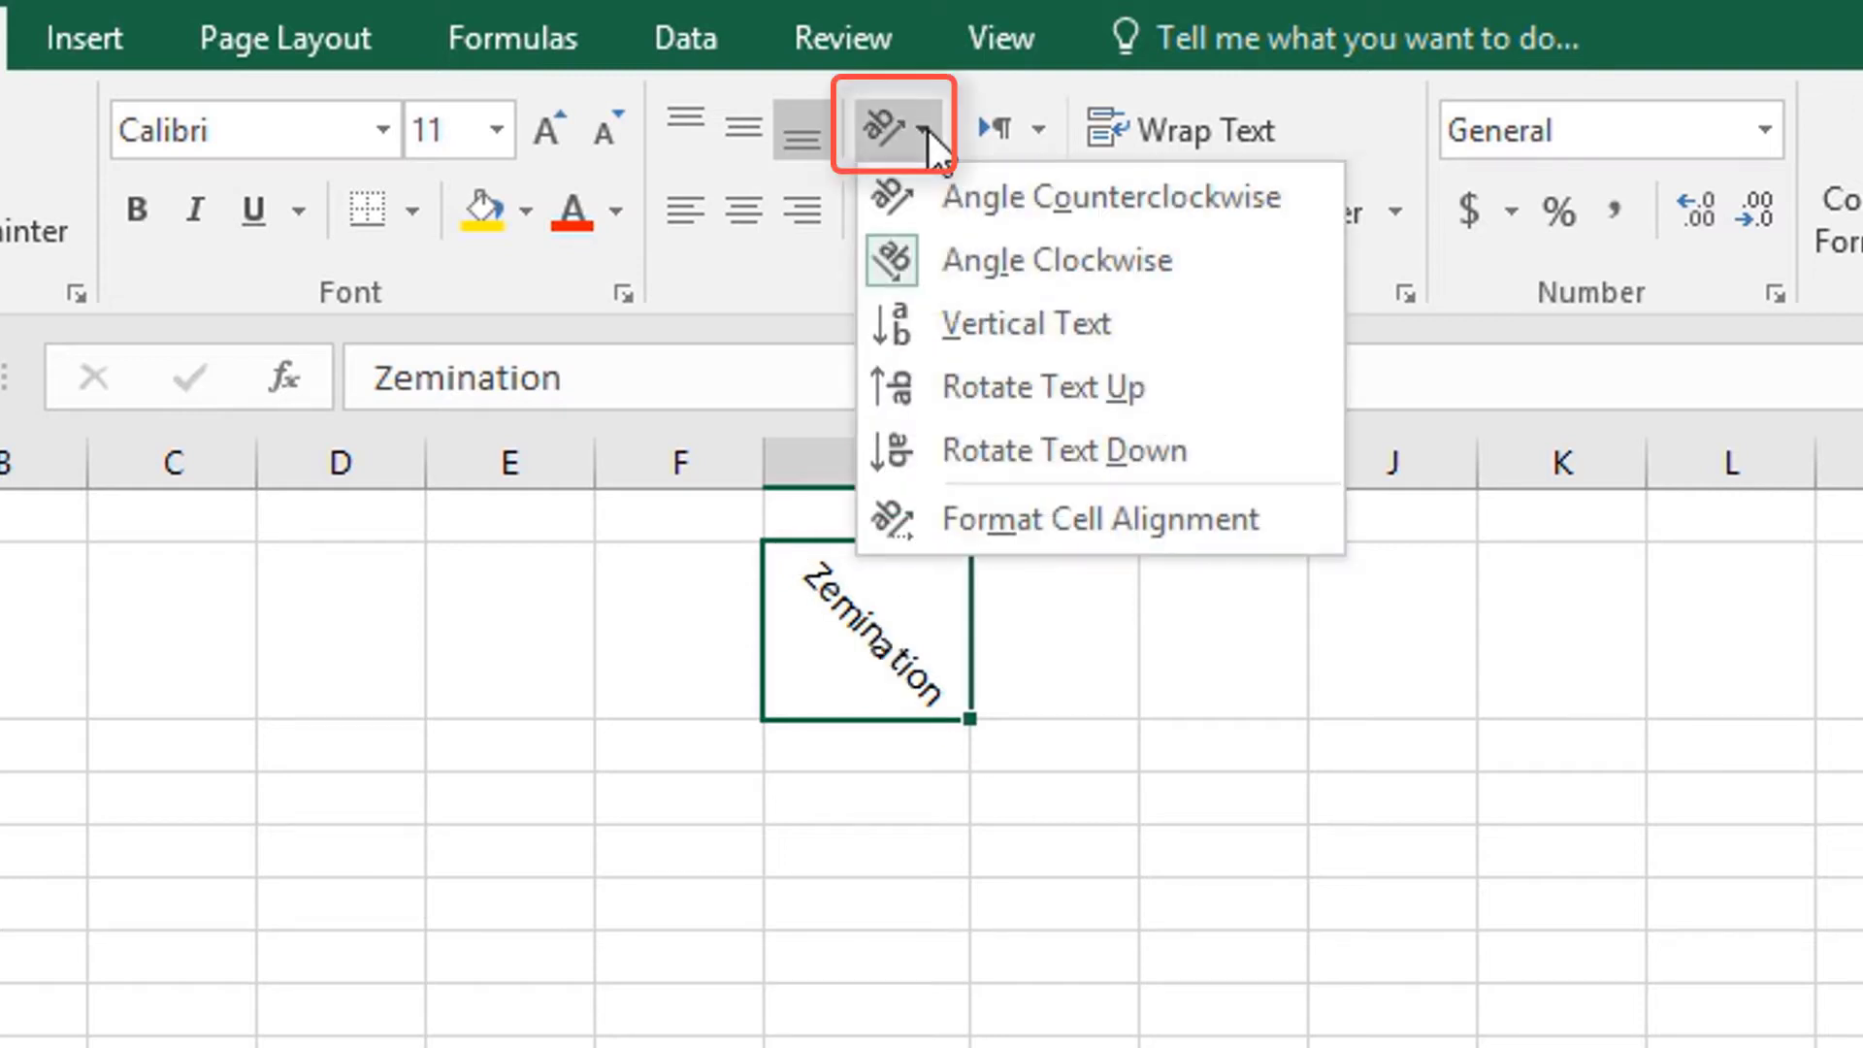
left_click(987, 354)
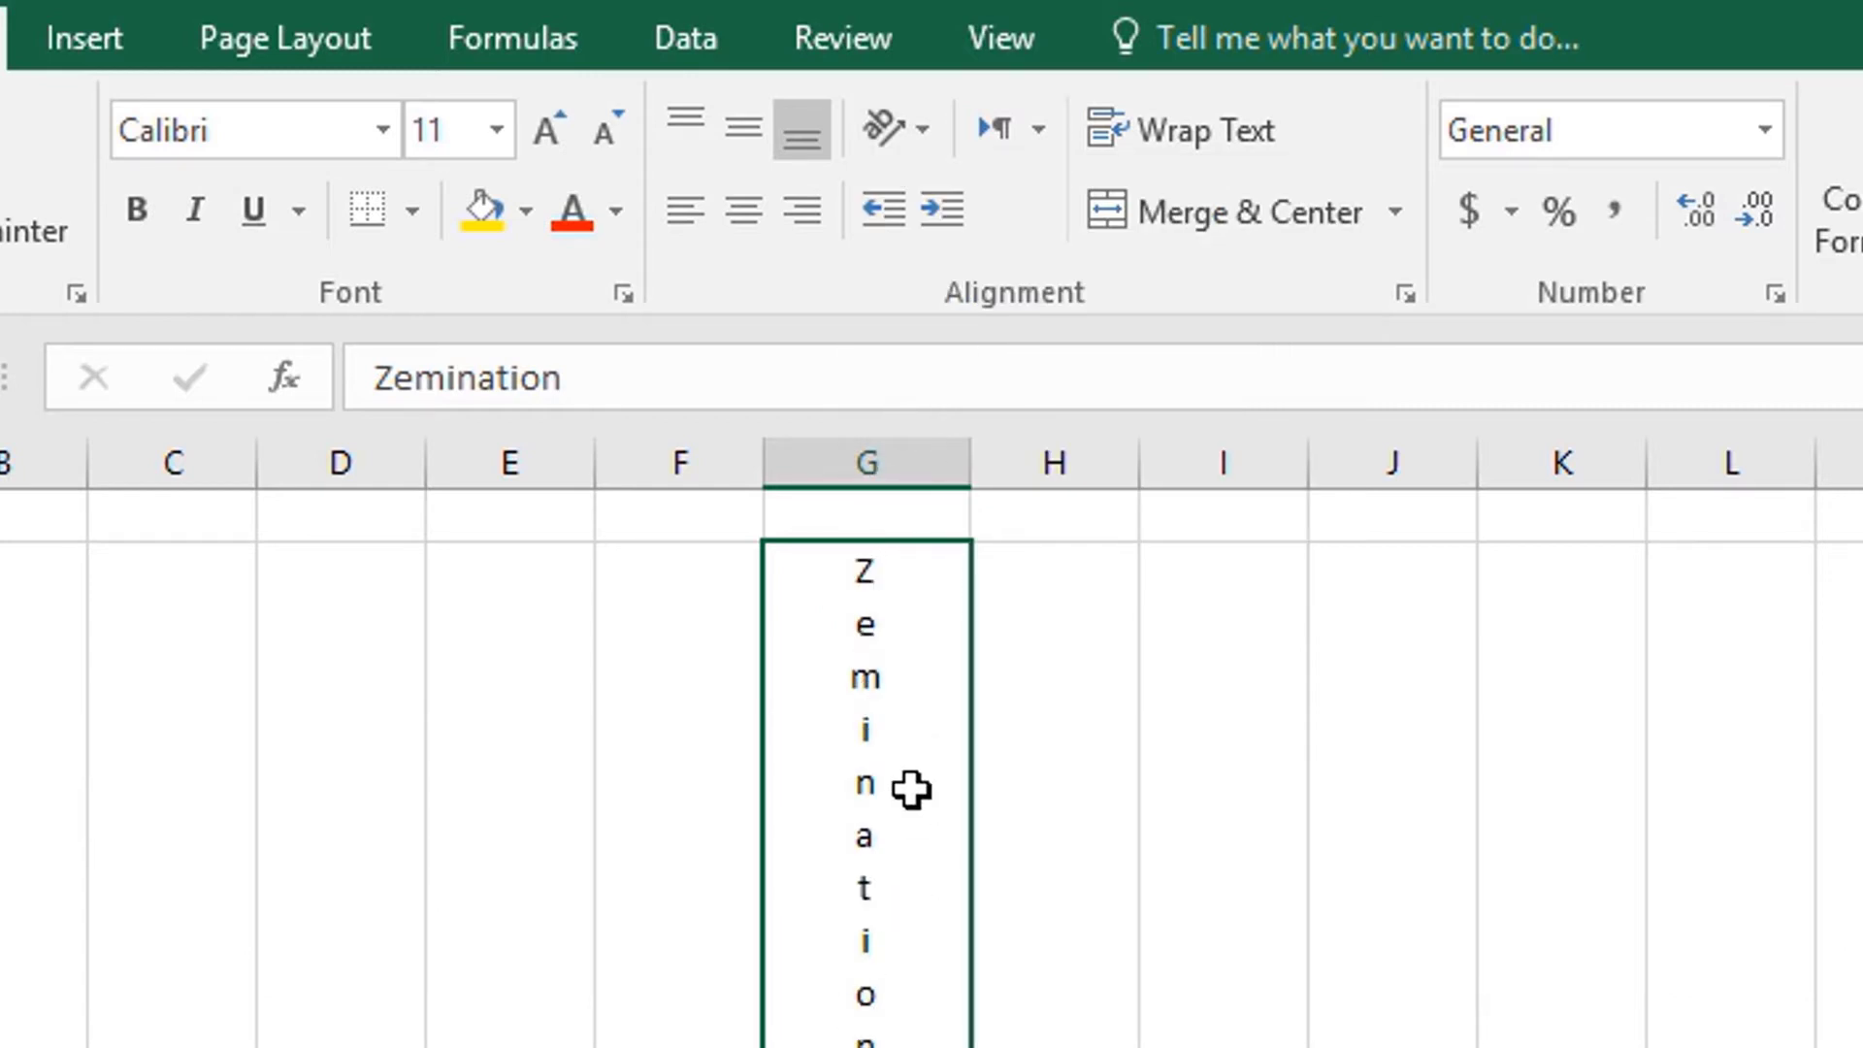
Apply Rotate Text Up to the text in G2, and switch it to Rotate Text Down
left_click(933, 135)
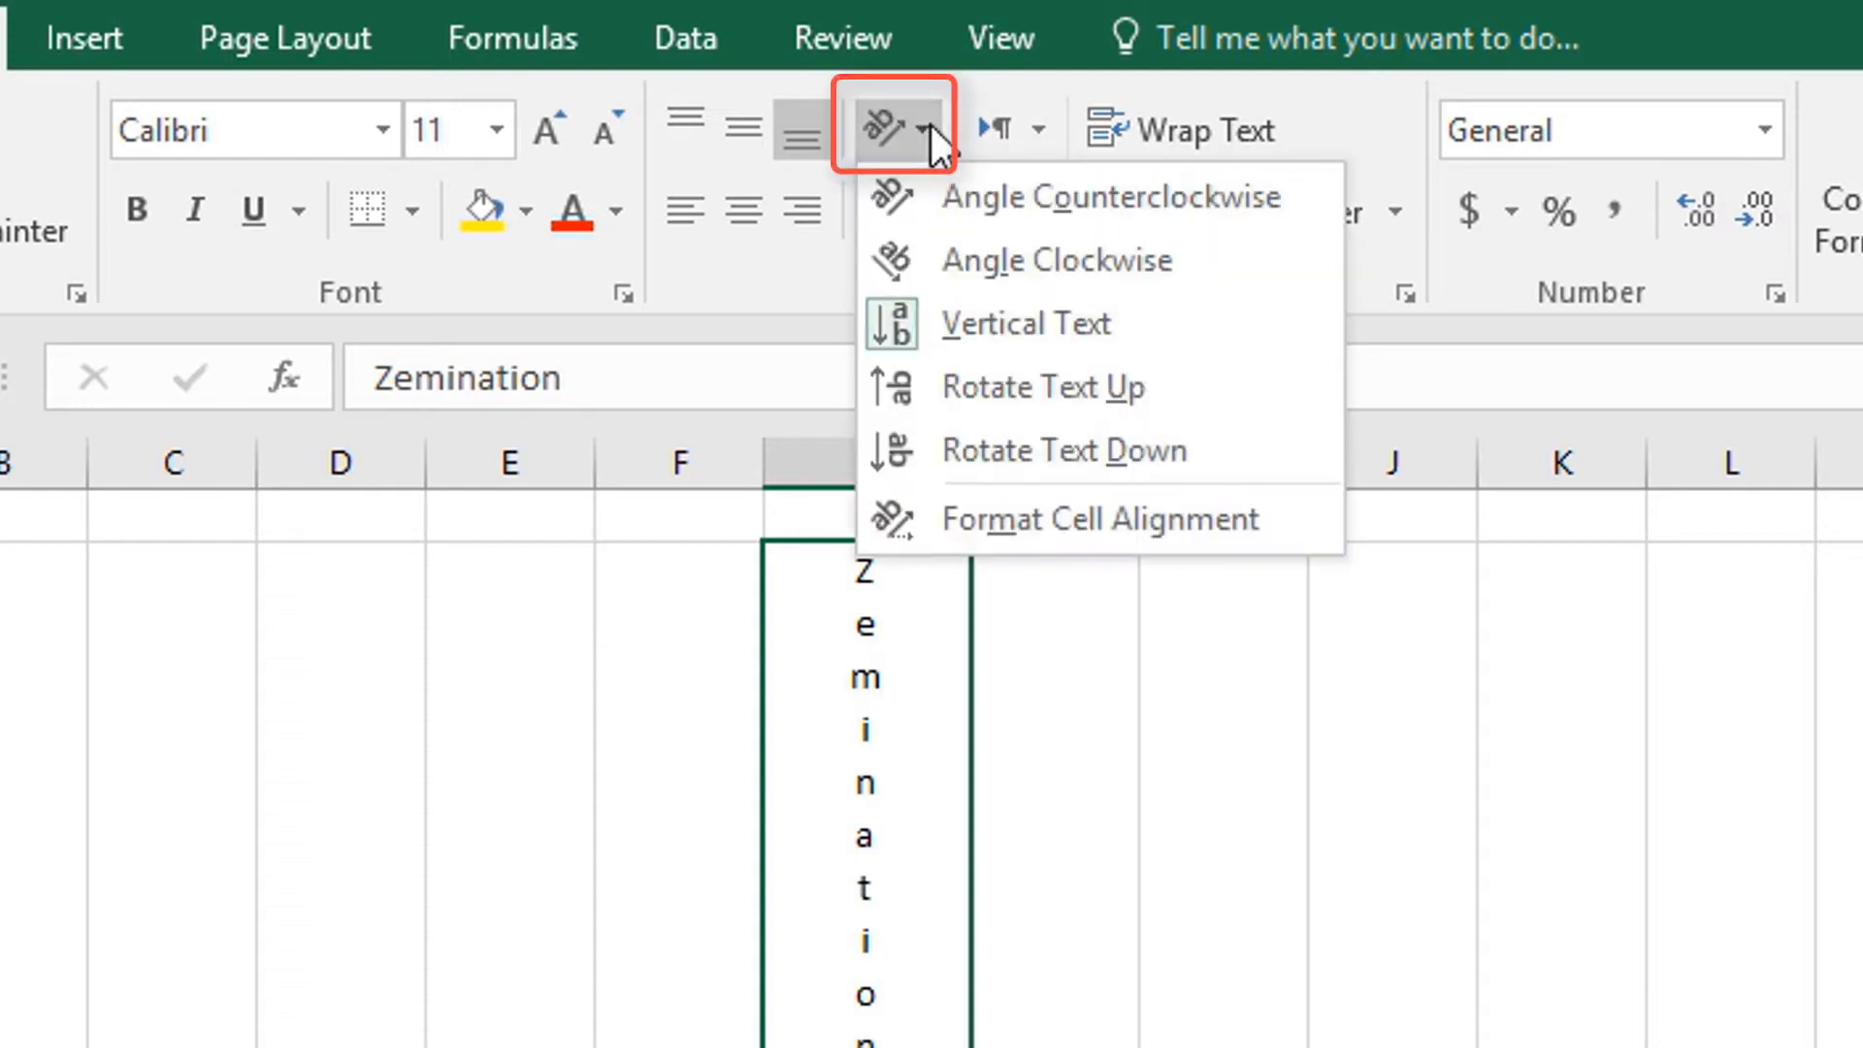
left_click(1053, 423)
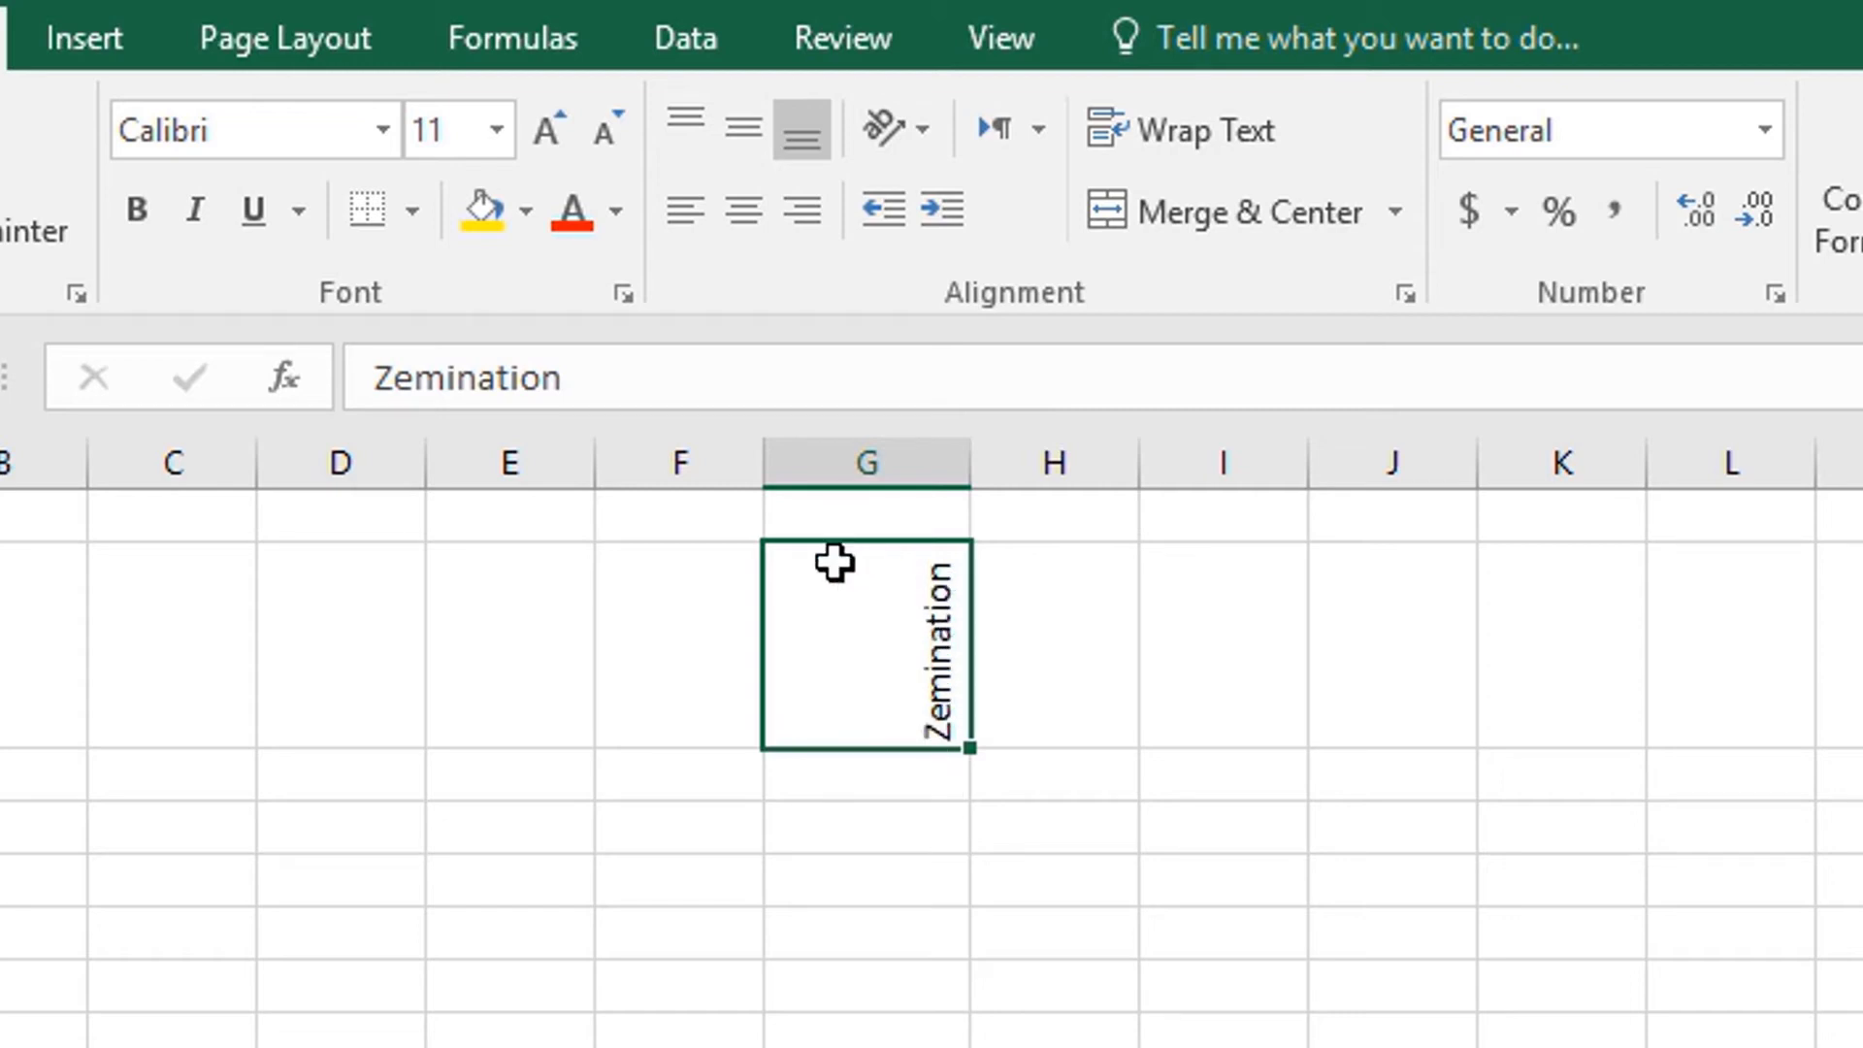
left_click(922, 136)
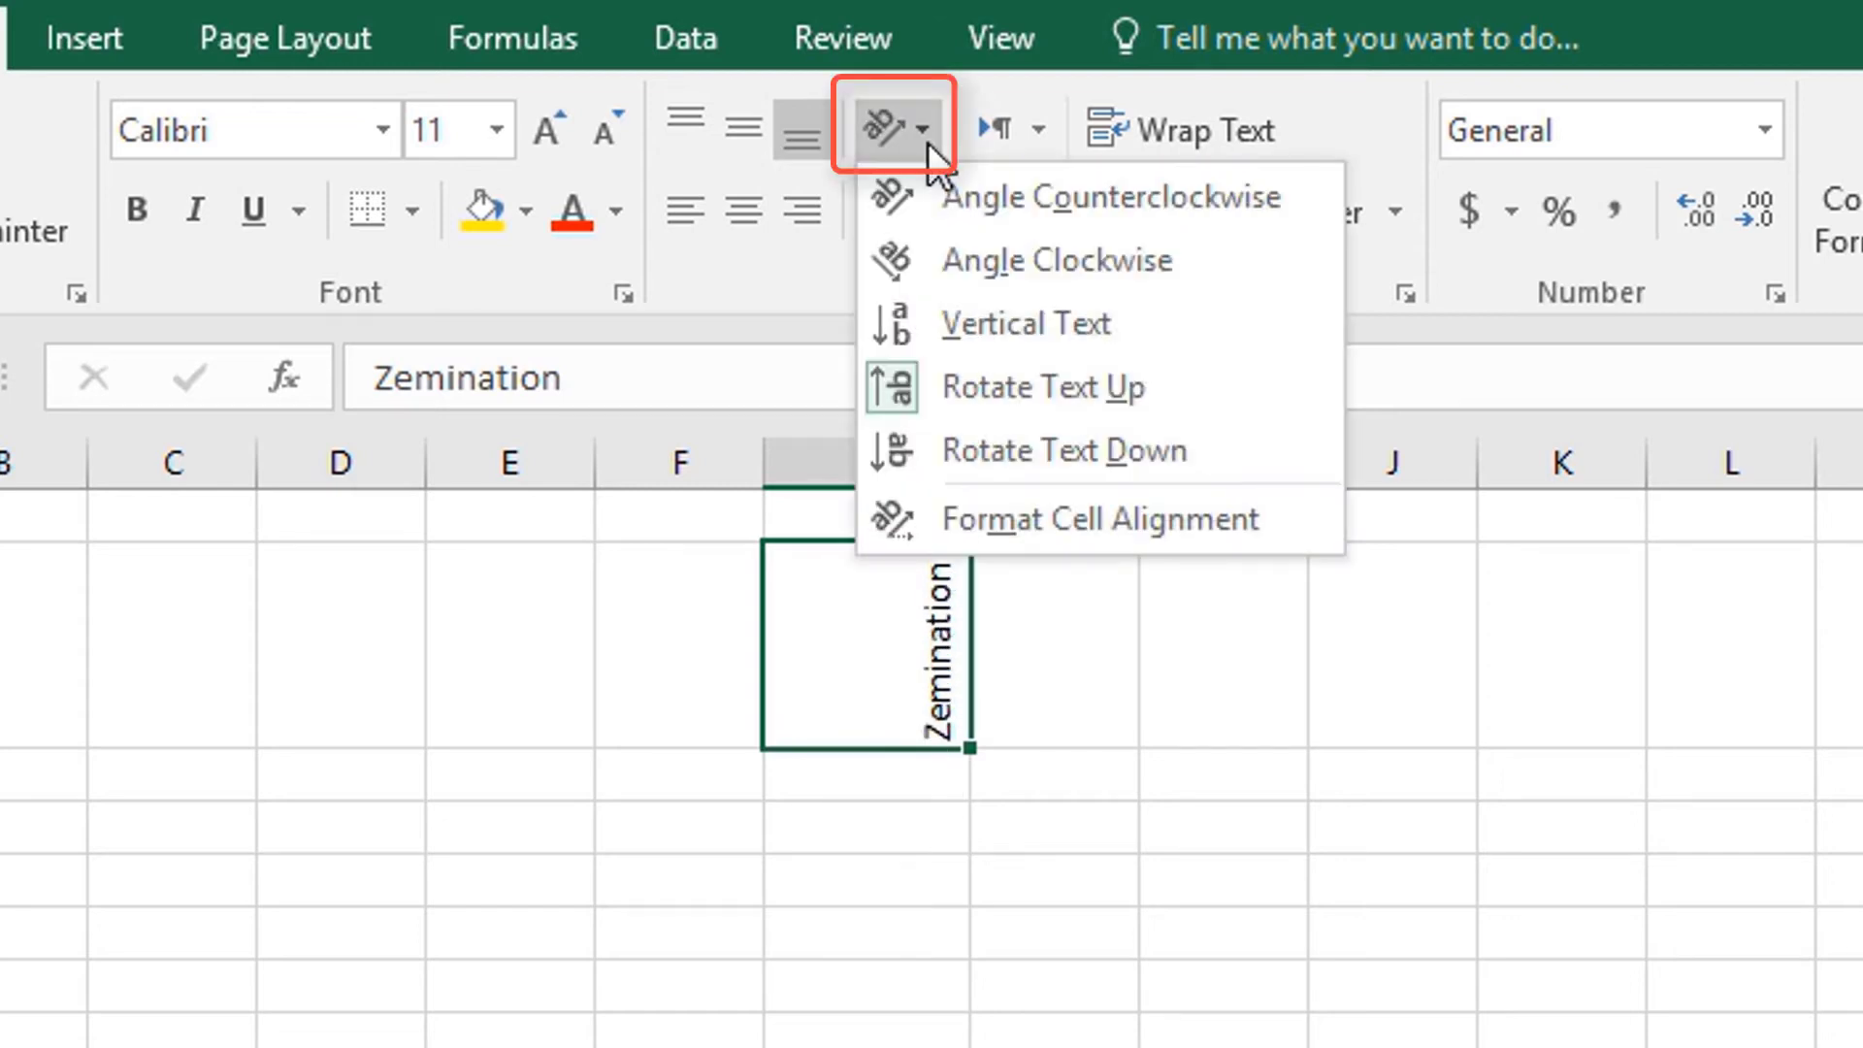
left_click(961, 472)
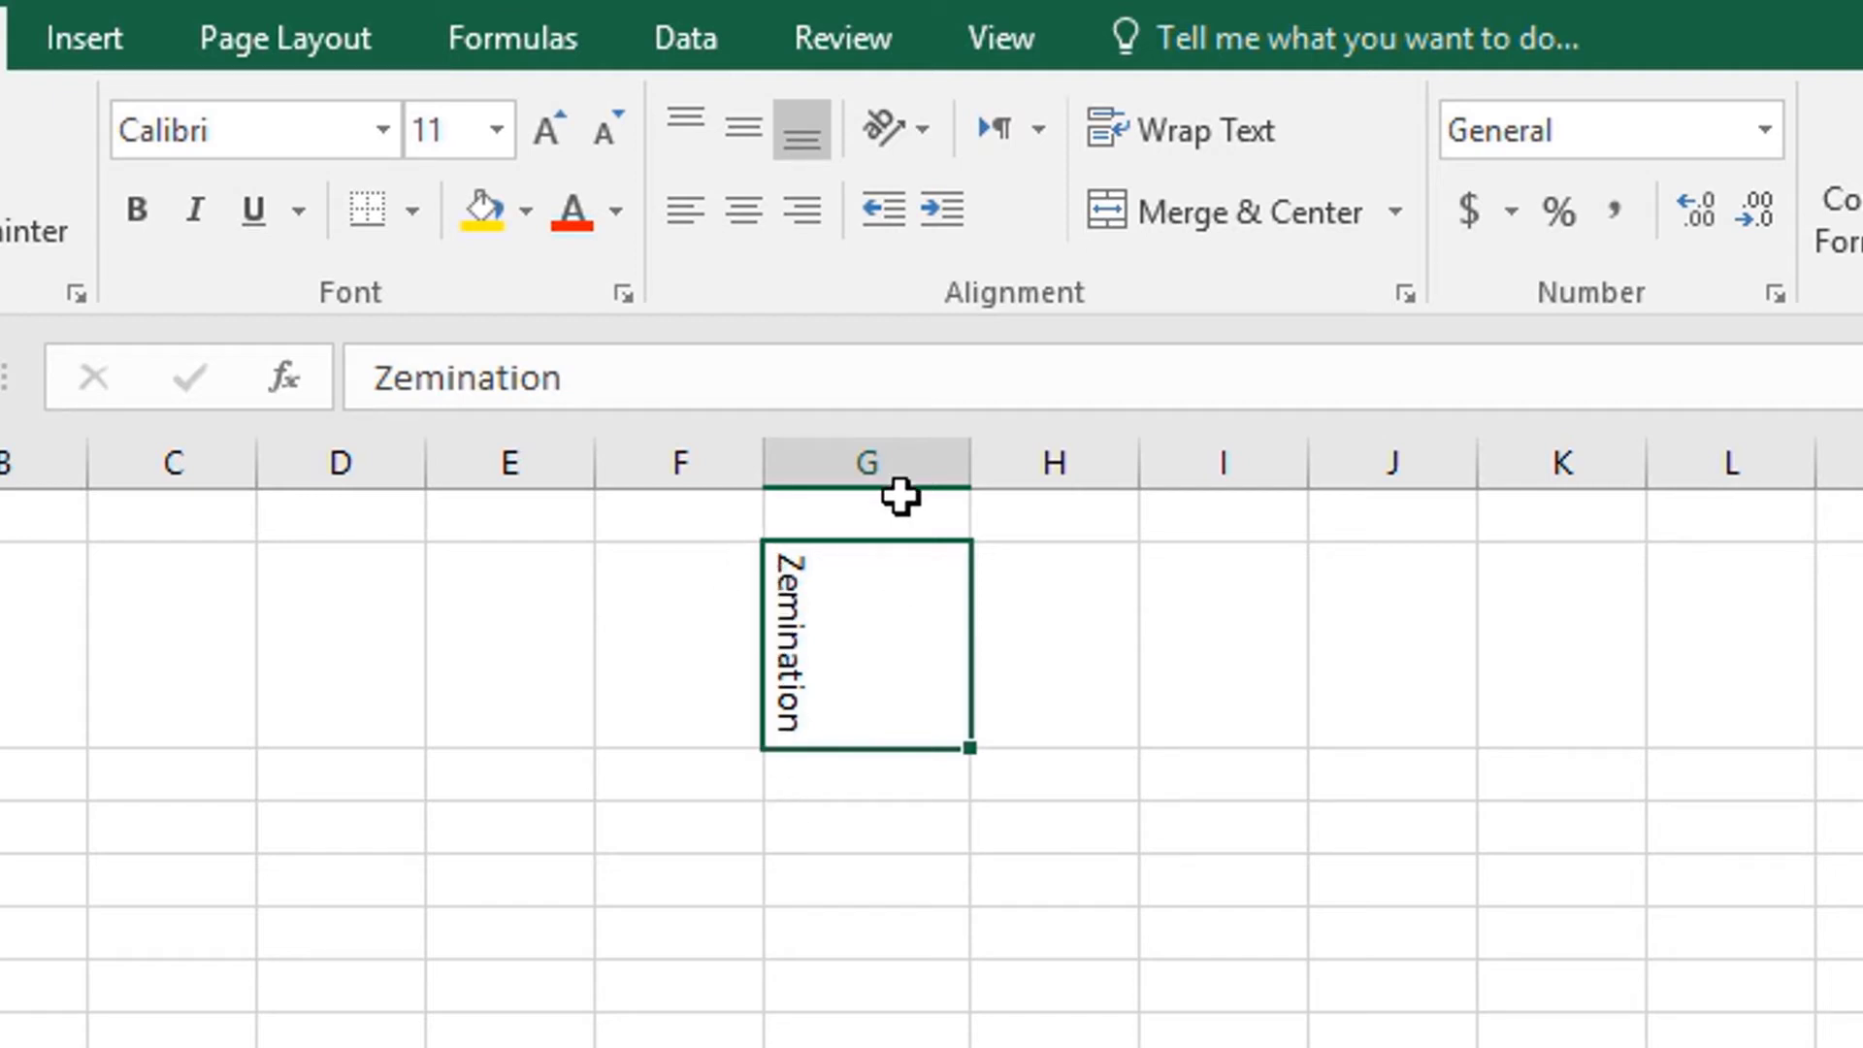
Set the font size of G2 to 26 and turn off Rotate Text Down to restore the normal horizontal orientation
left_click(938, 143)
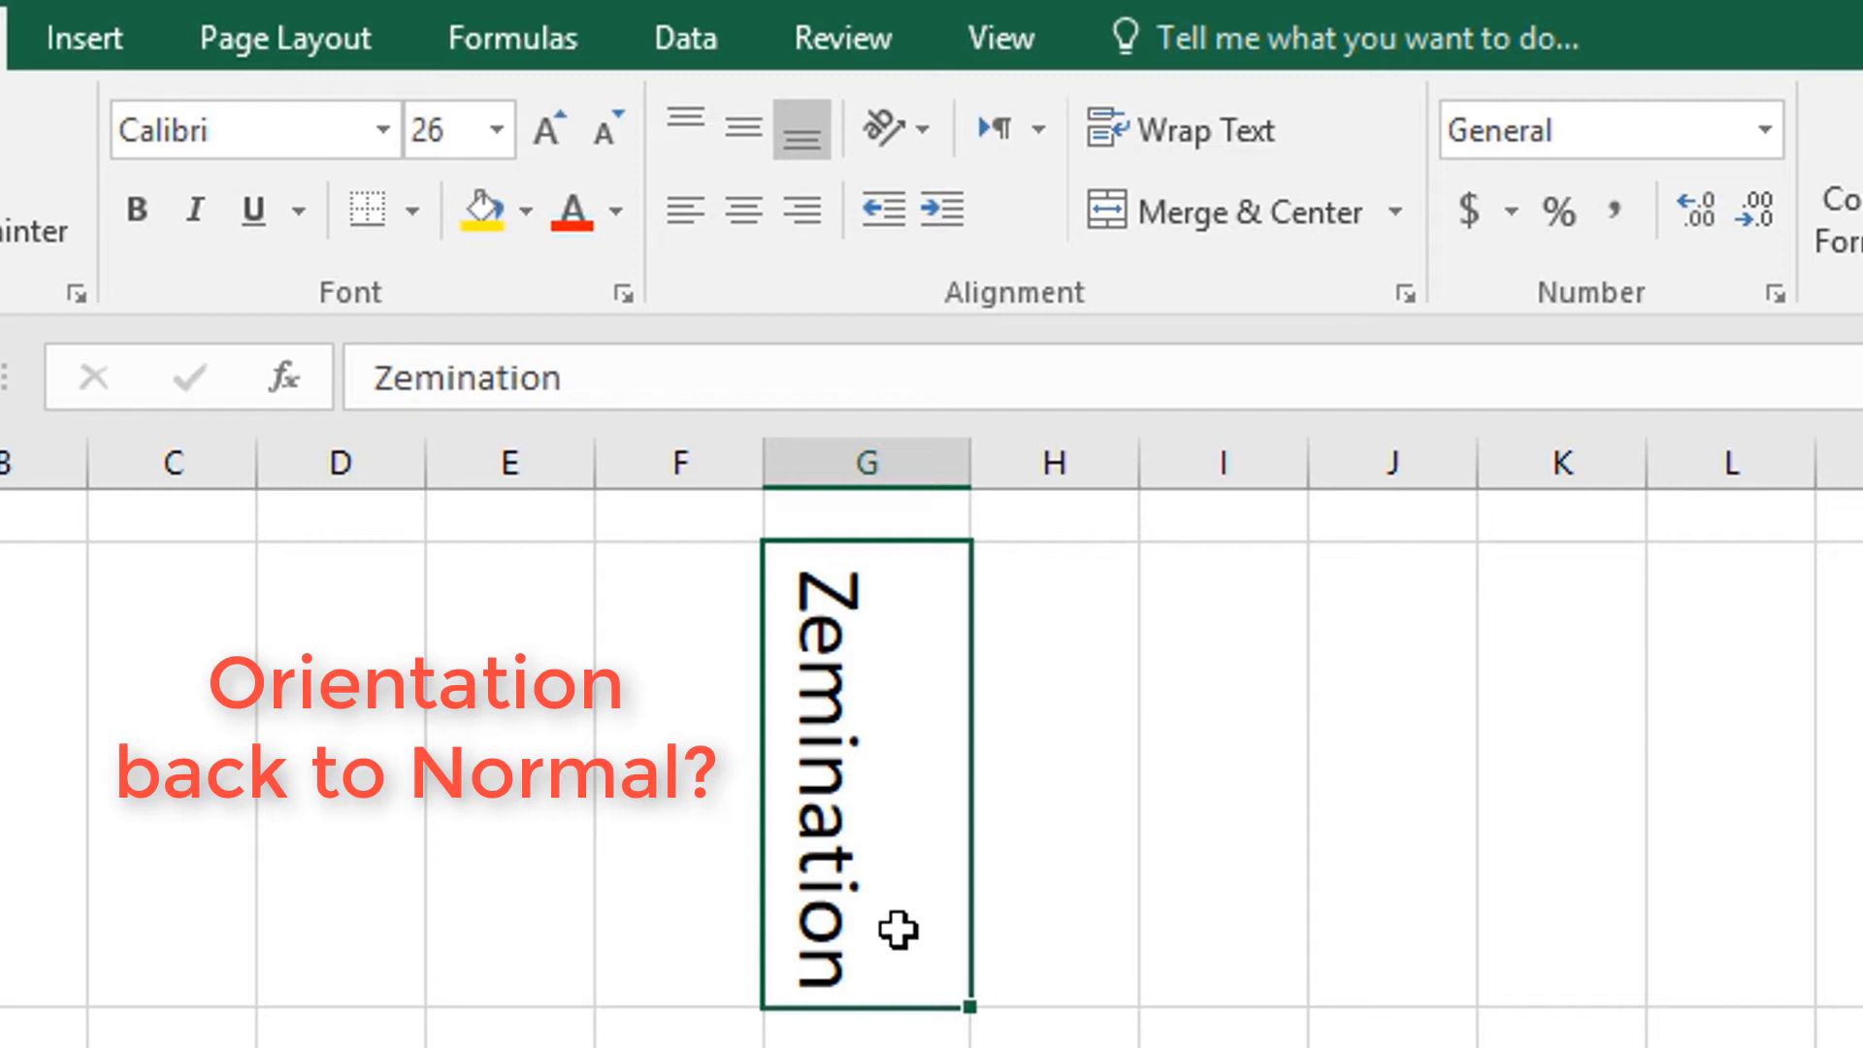
left_click(924, 136)
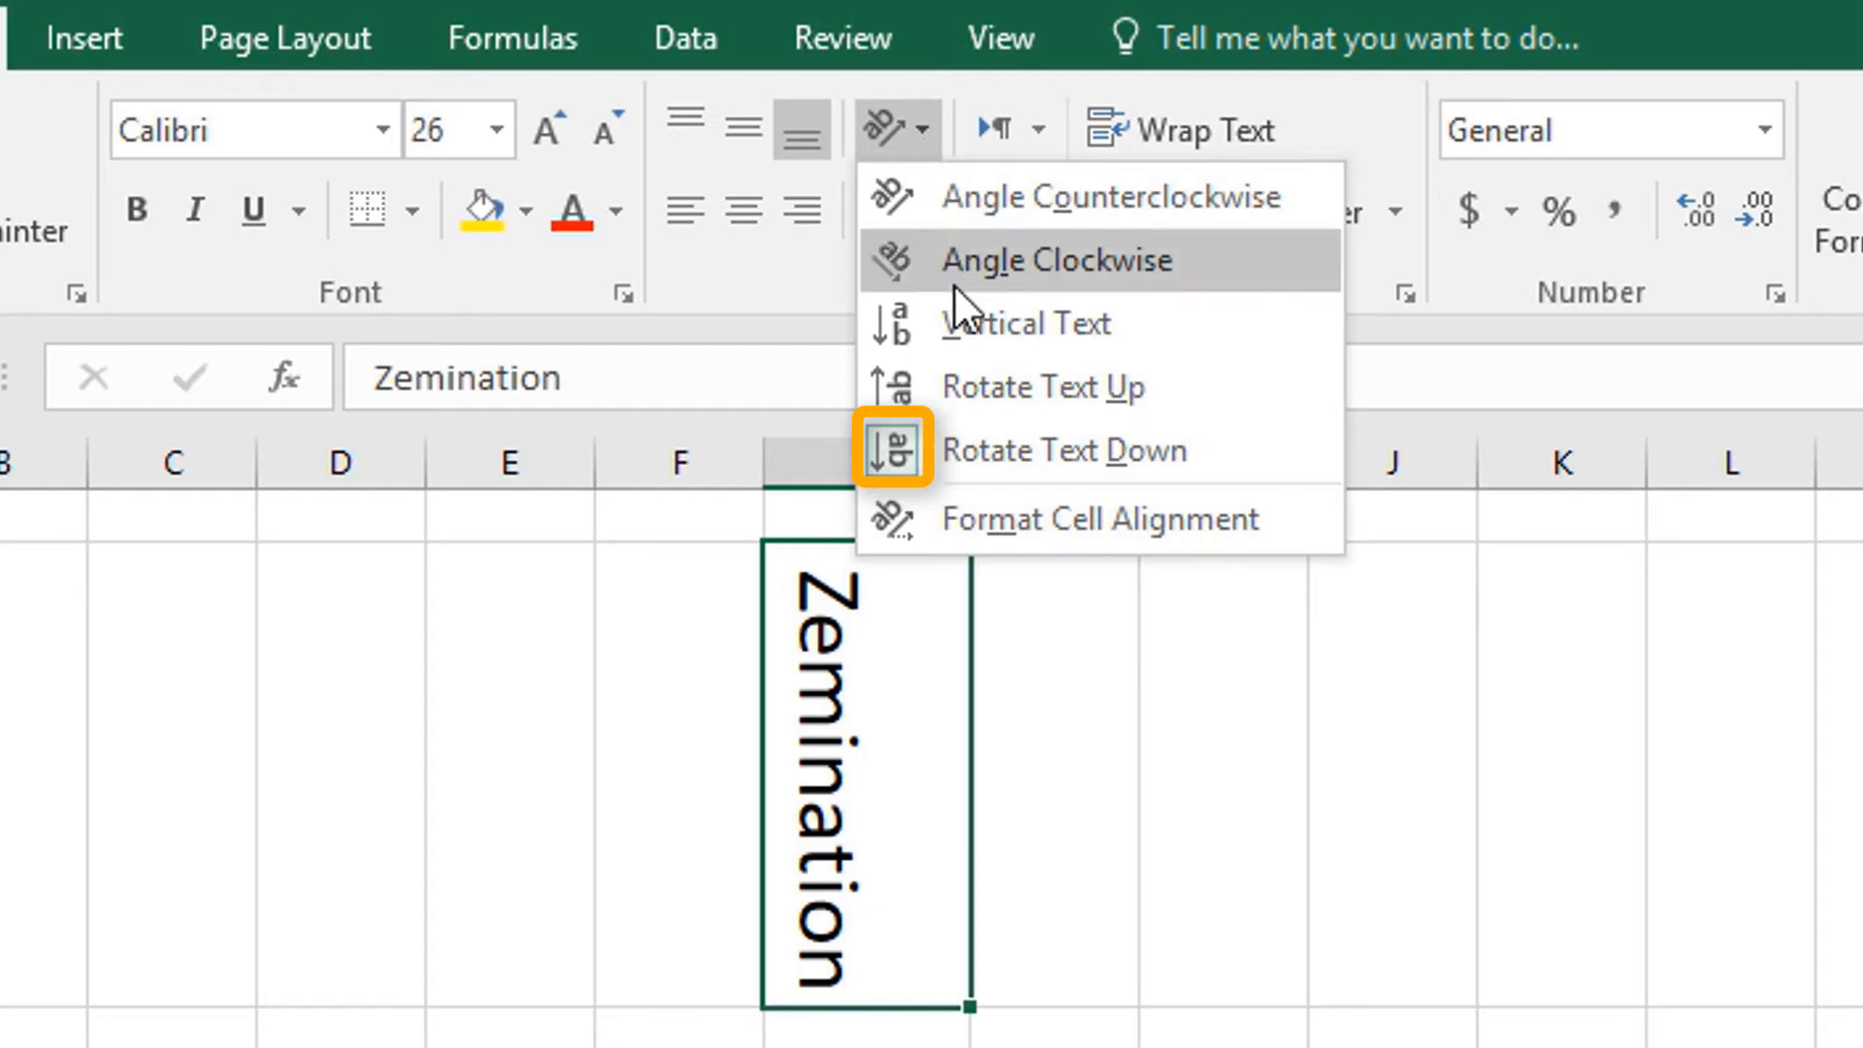
left_click(944, 438)
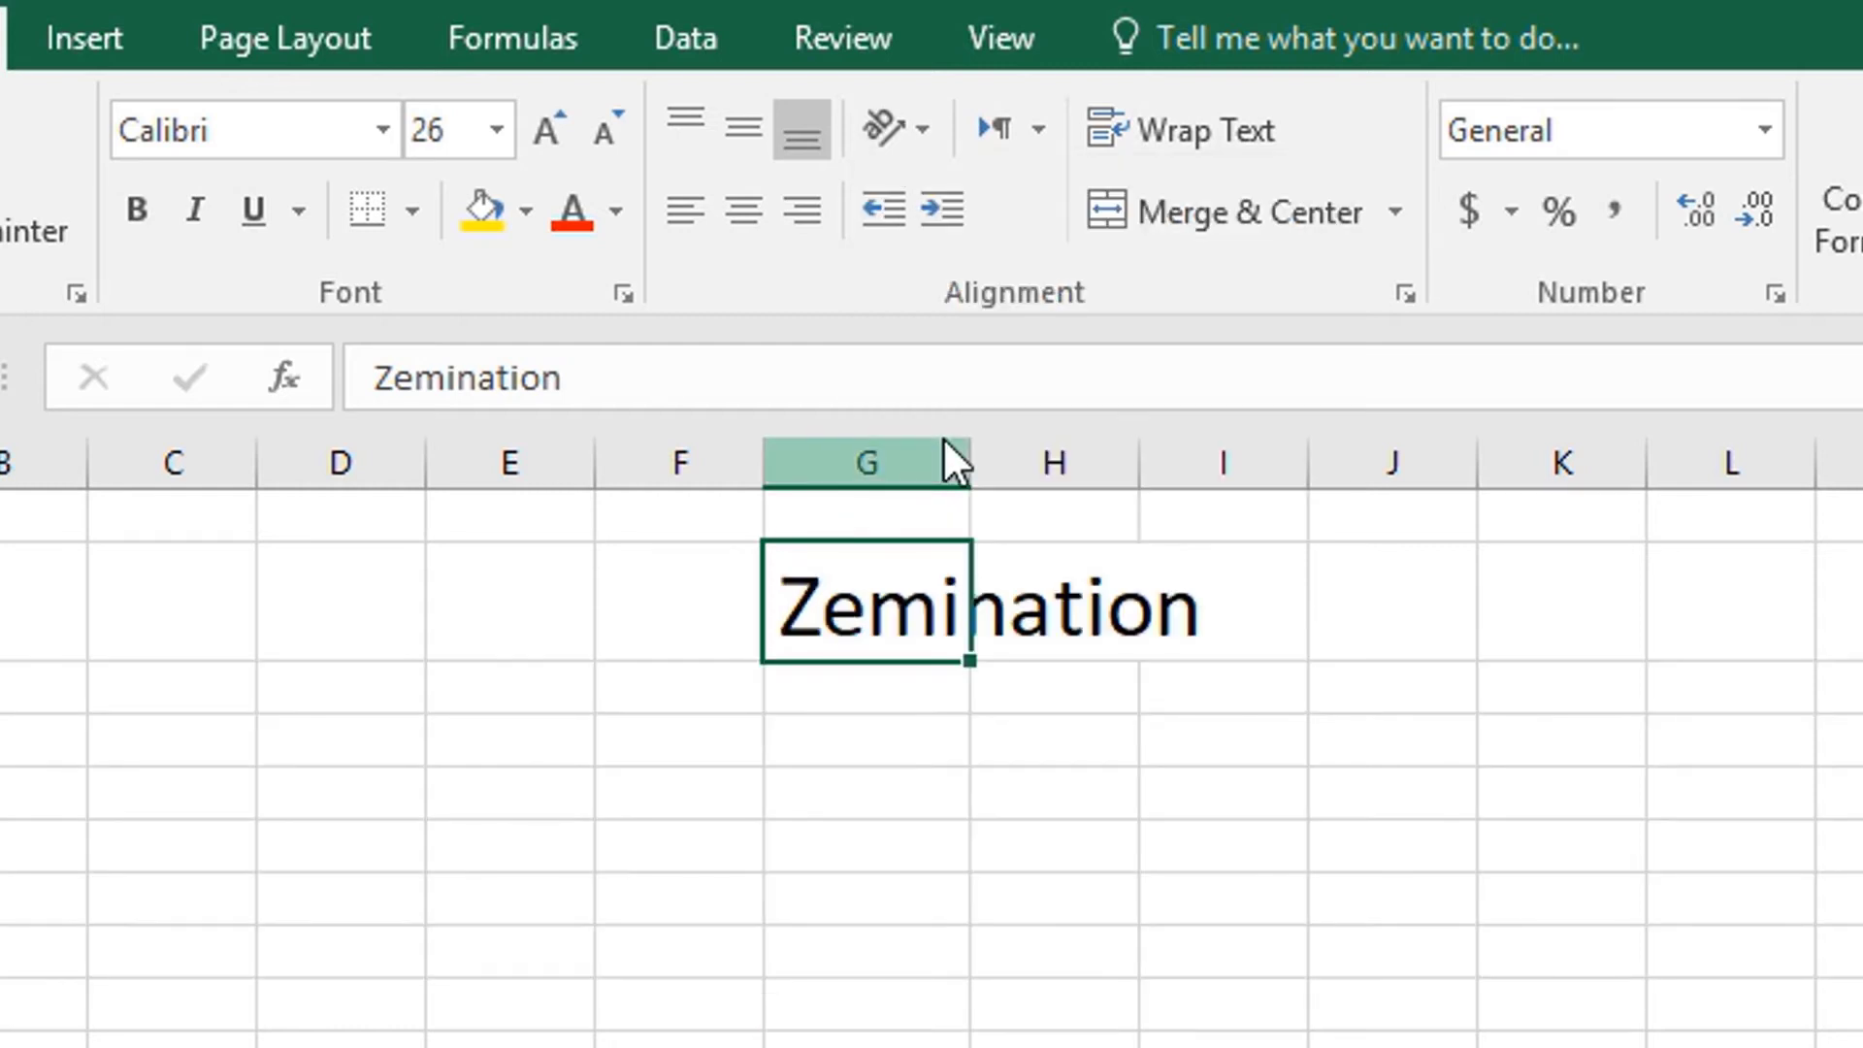
left_click(919, 778)
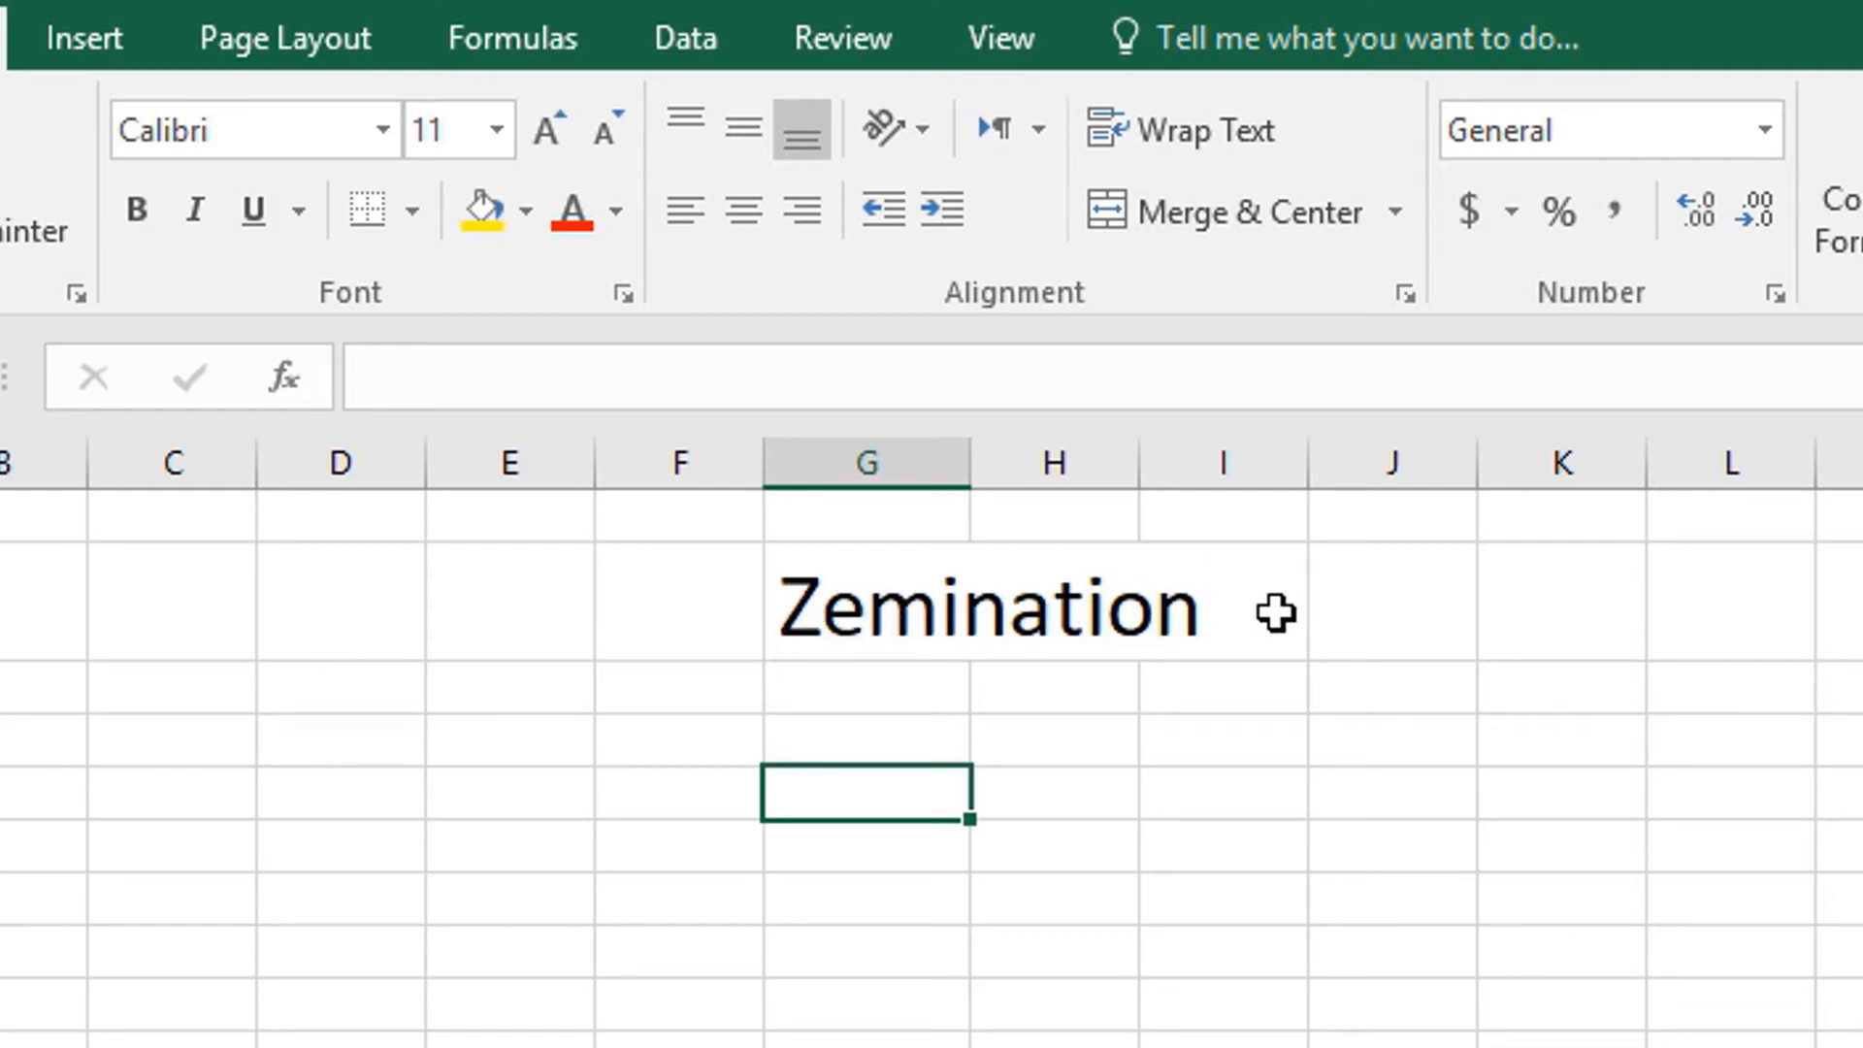
key("ctrl+z")
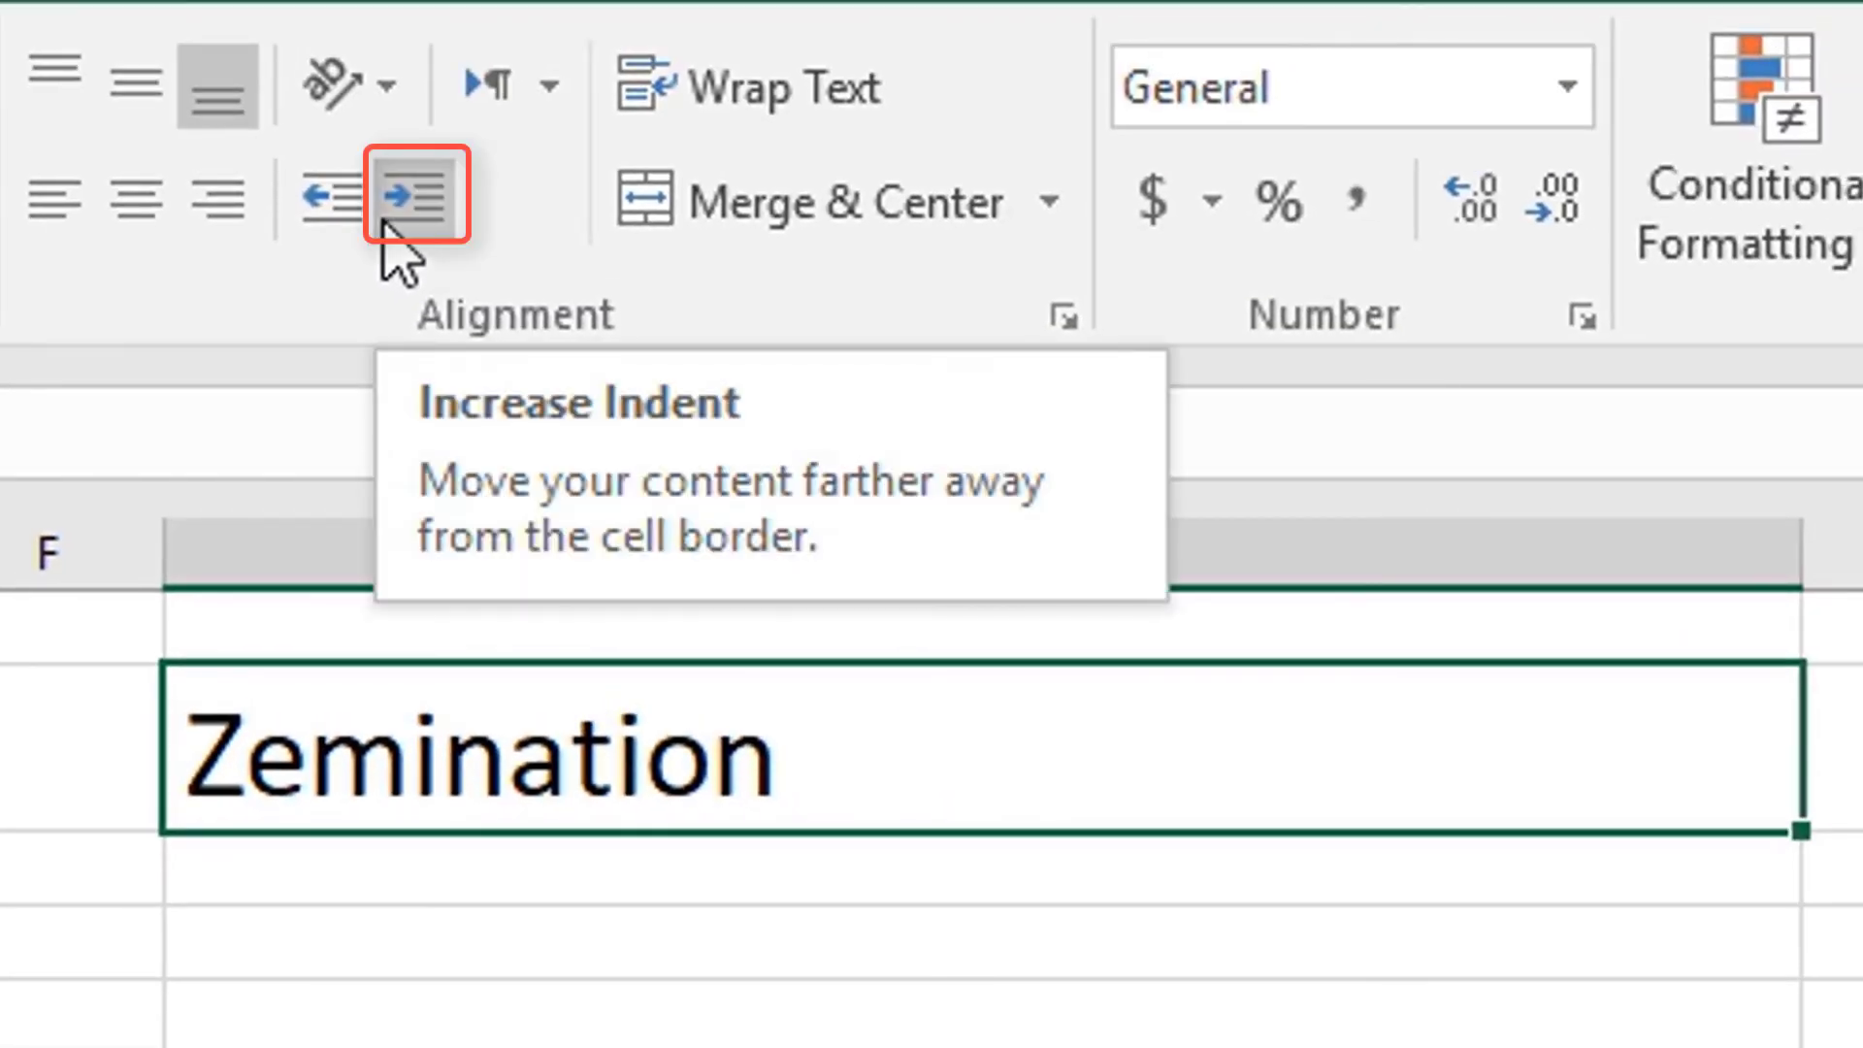
Increase the indent of the text in G2 repeatedly to move it several levels away from the cell border
left_click(385, 226)
left_click(386, 225)
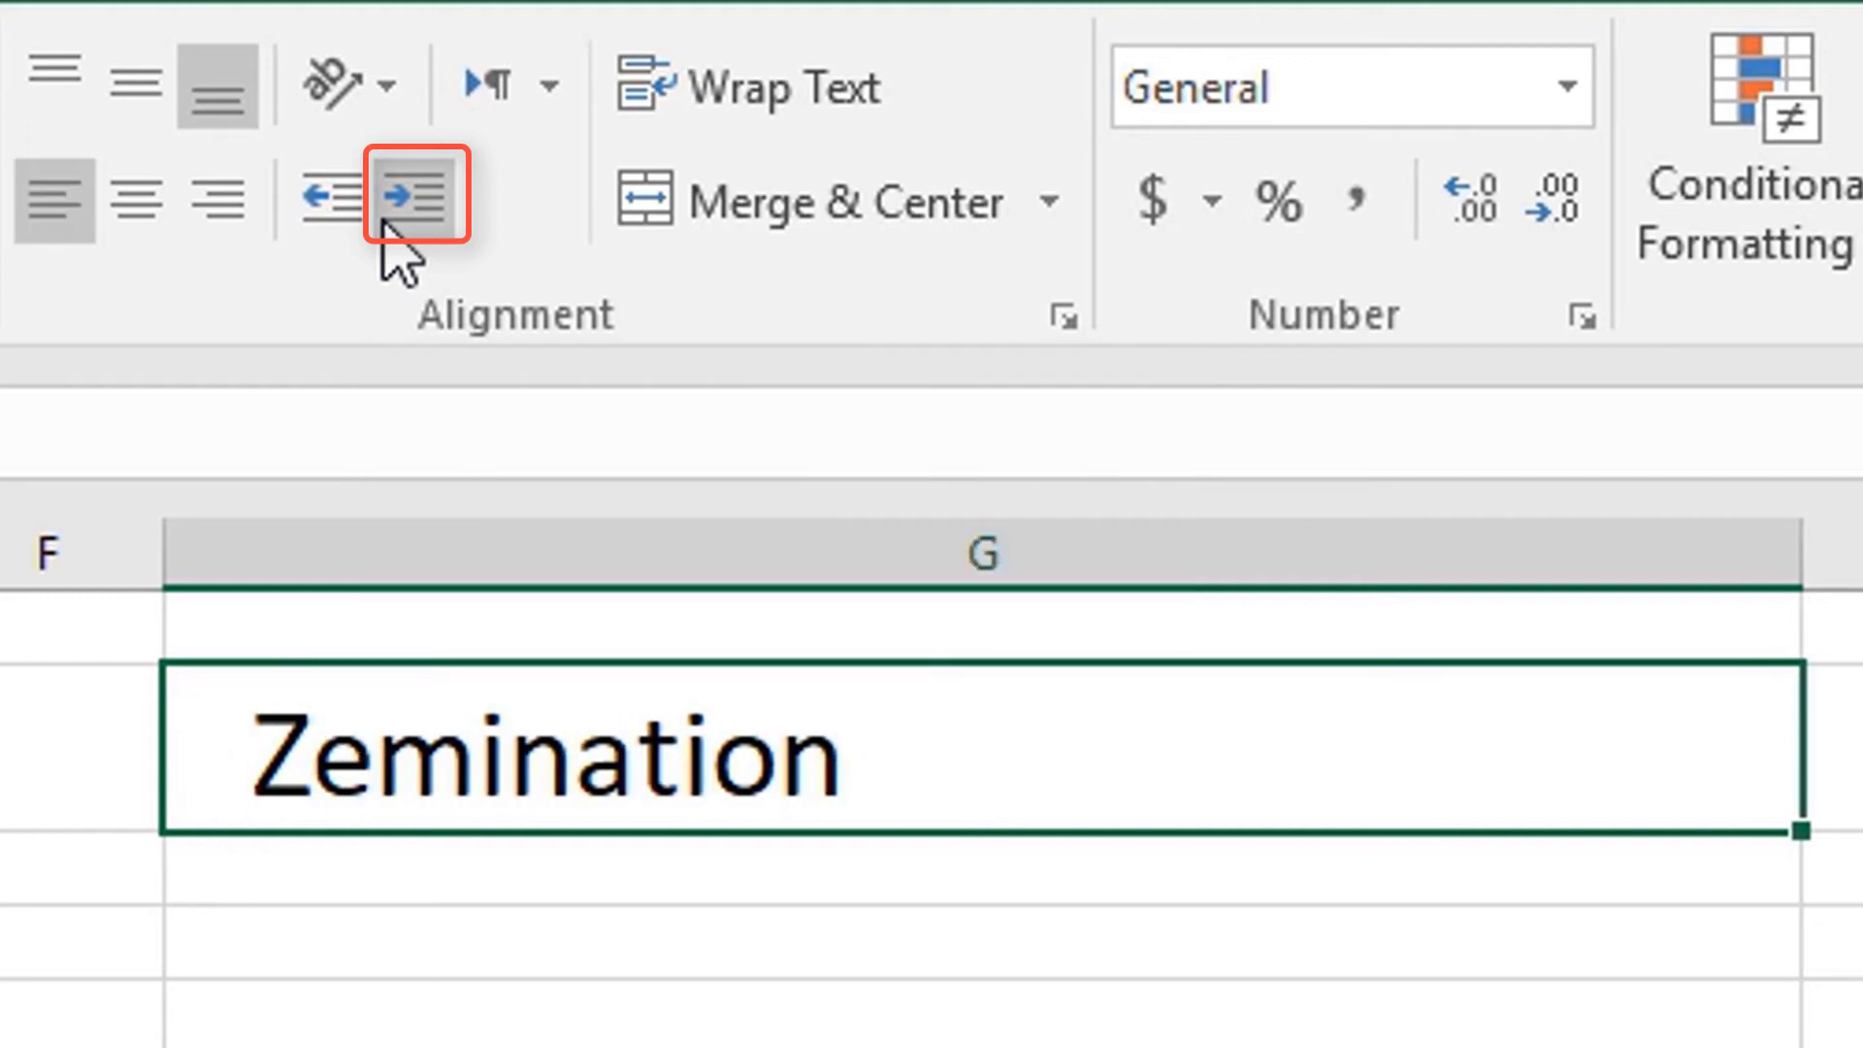
left_click(386, 225)
left_click(385, 225)
left_click(385, 225)
left_click(385, 225)
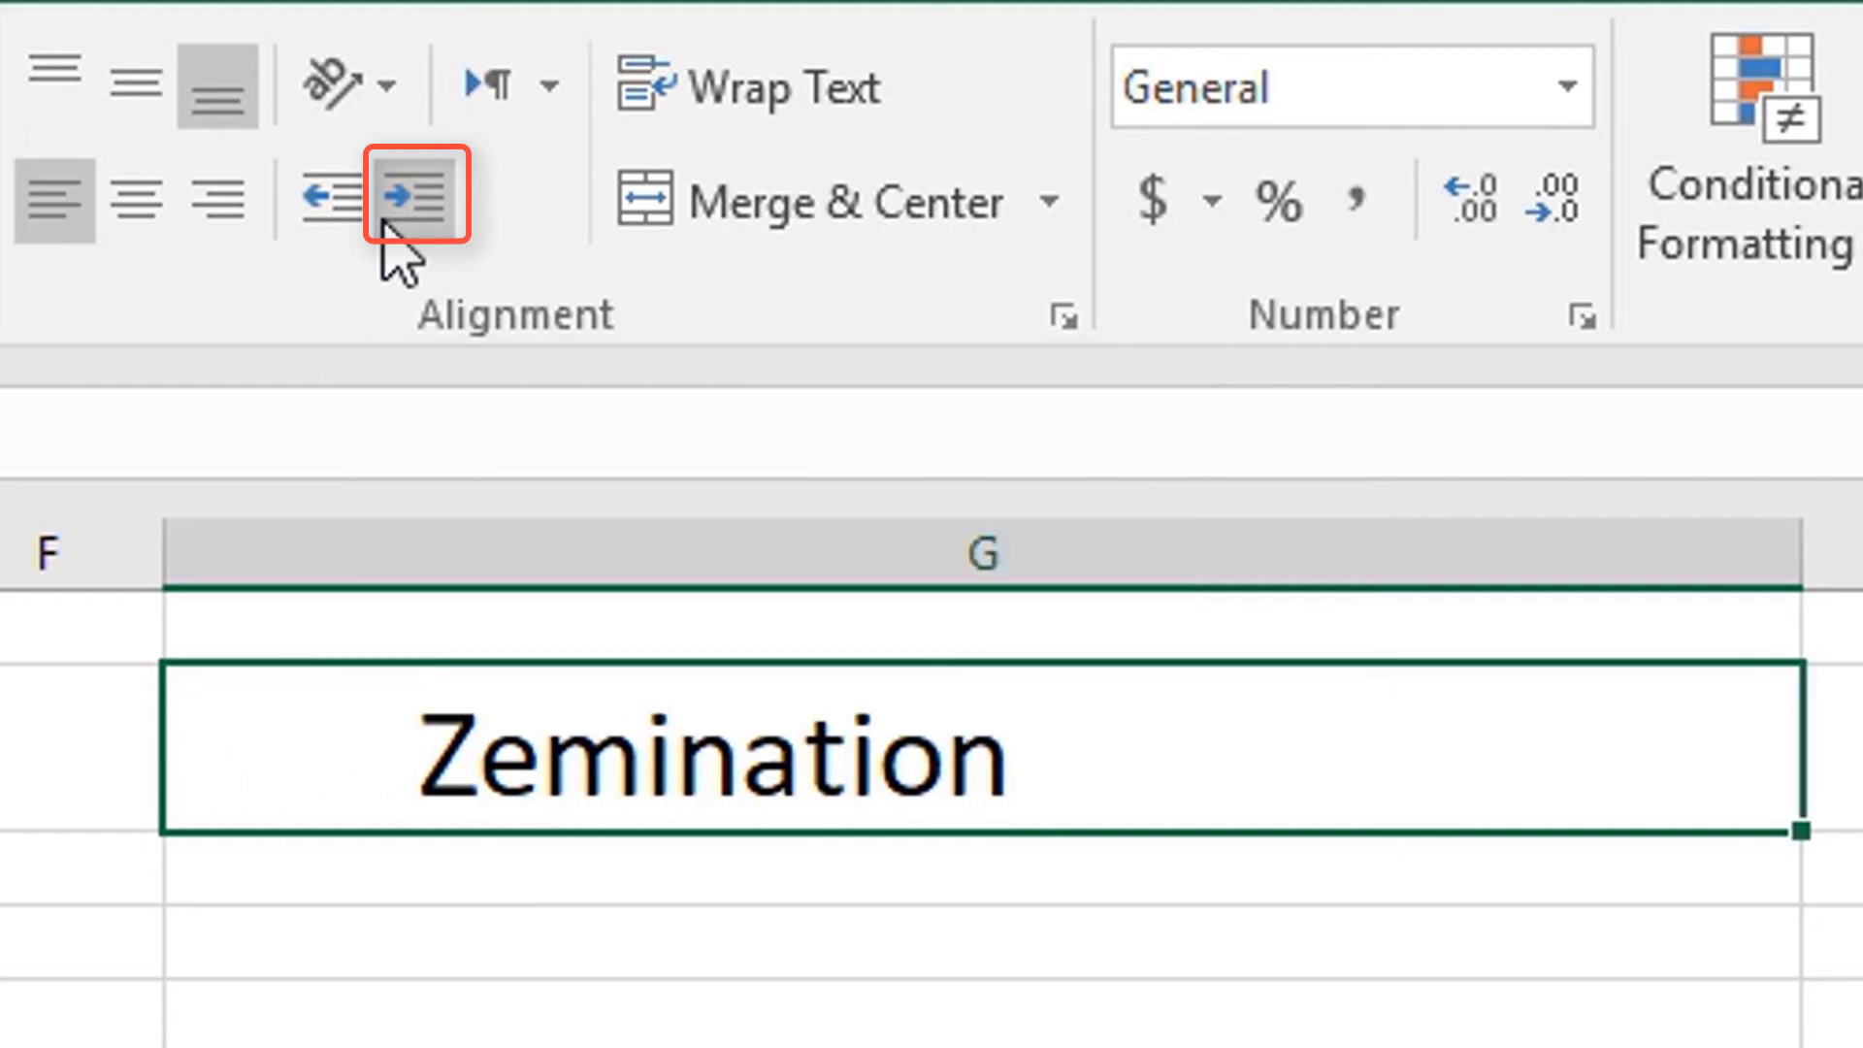
left_click(384, 227)
left_click(381, 229)
left_click(377, 231)
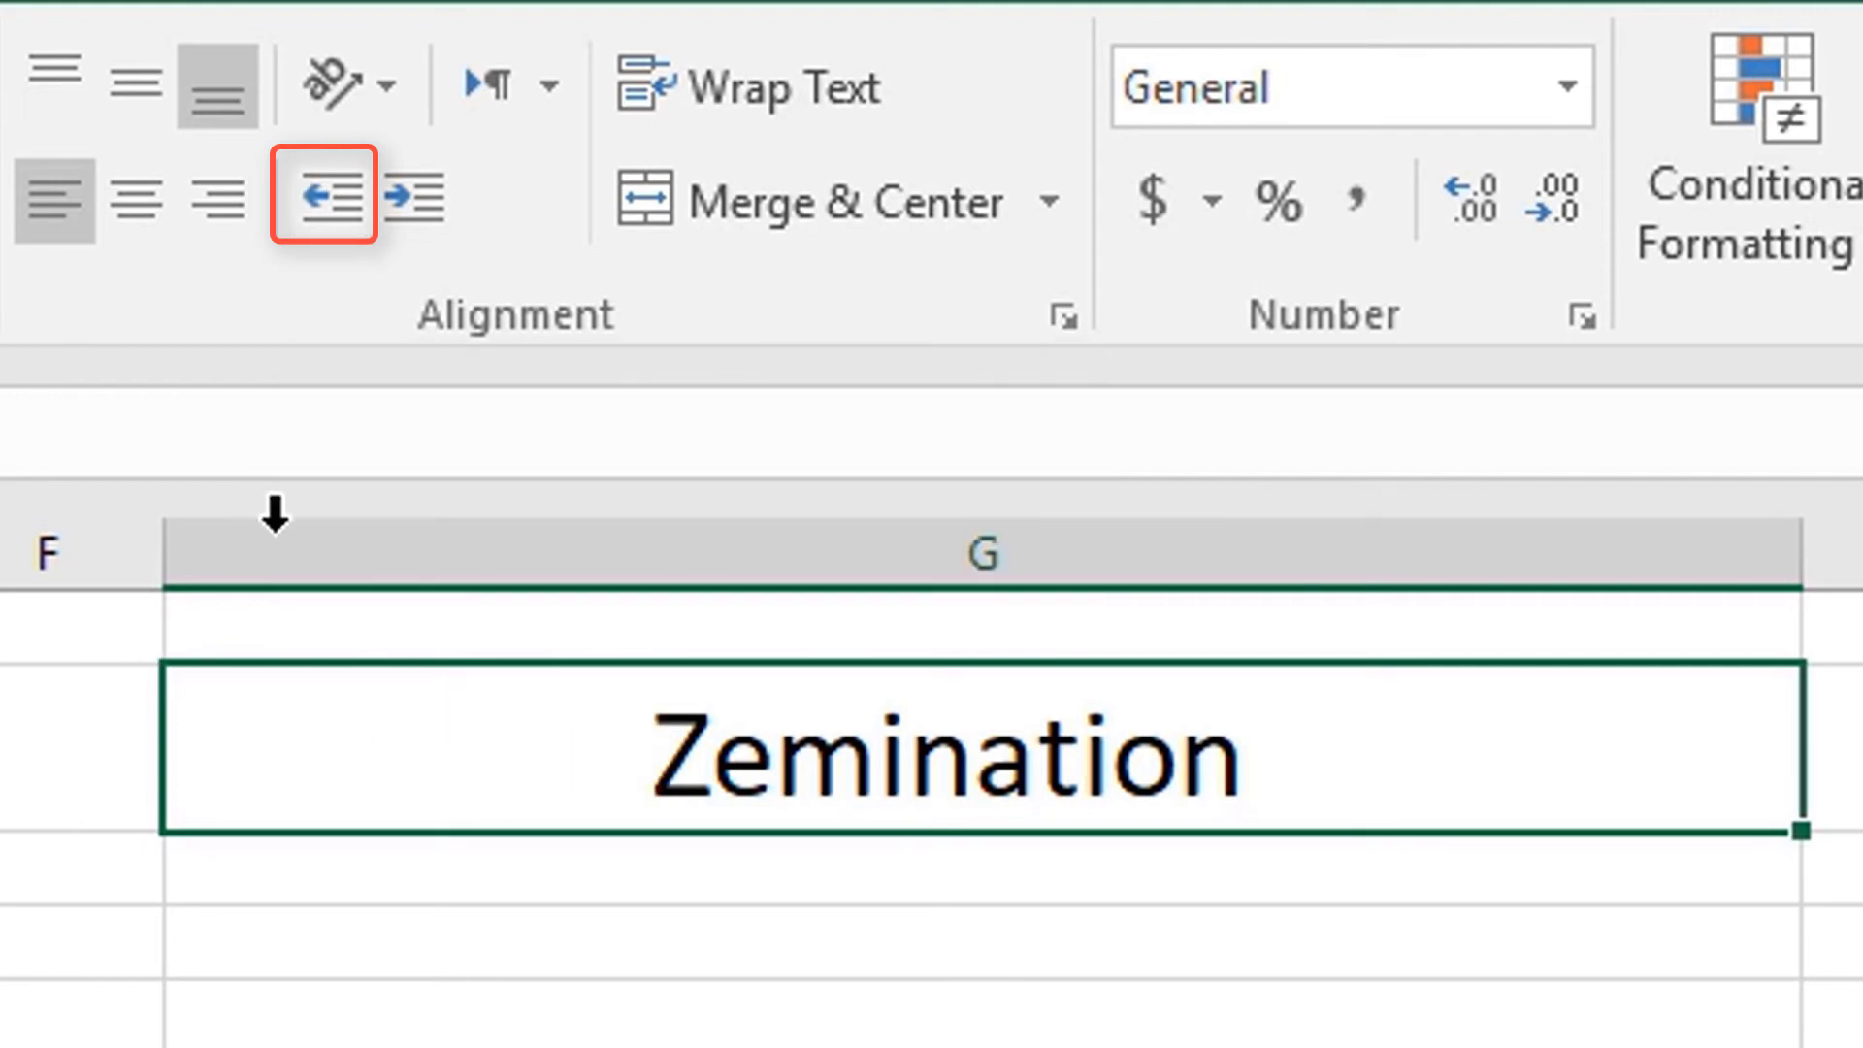
Decrease the indent of G2 until the text is back at the left cell border
left_click(301, 194)
left_click(302, 199)
left_click(303, 199)
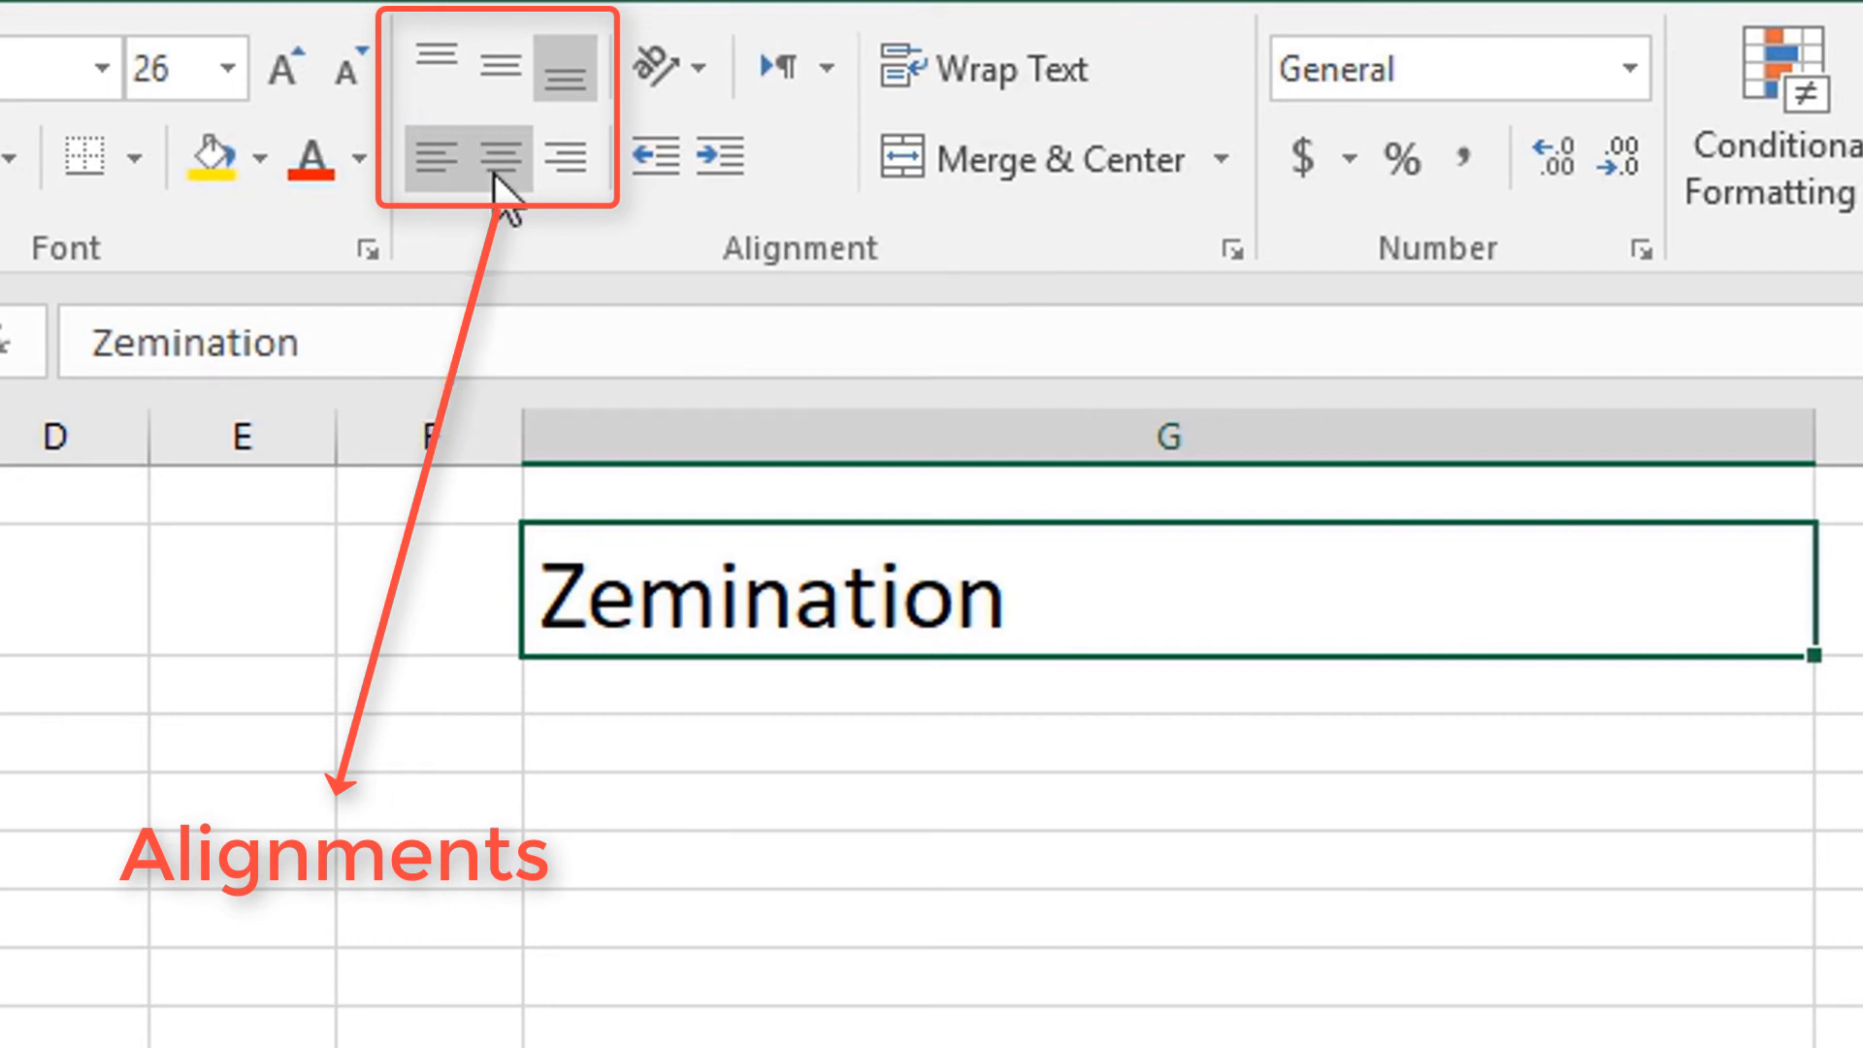
Indent the left-aligned "Zemination" text in G2 by a few levels
left_click(703, 155)
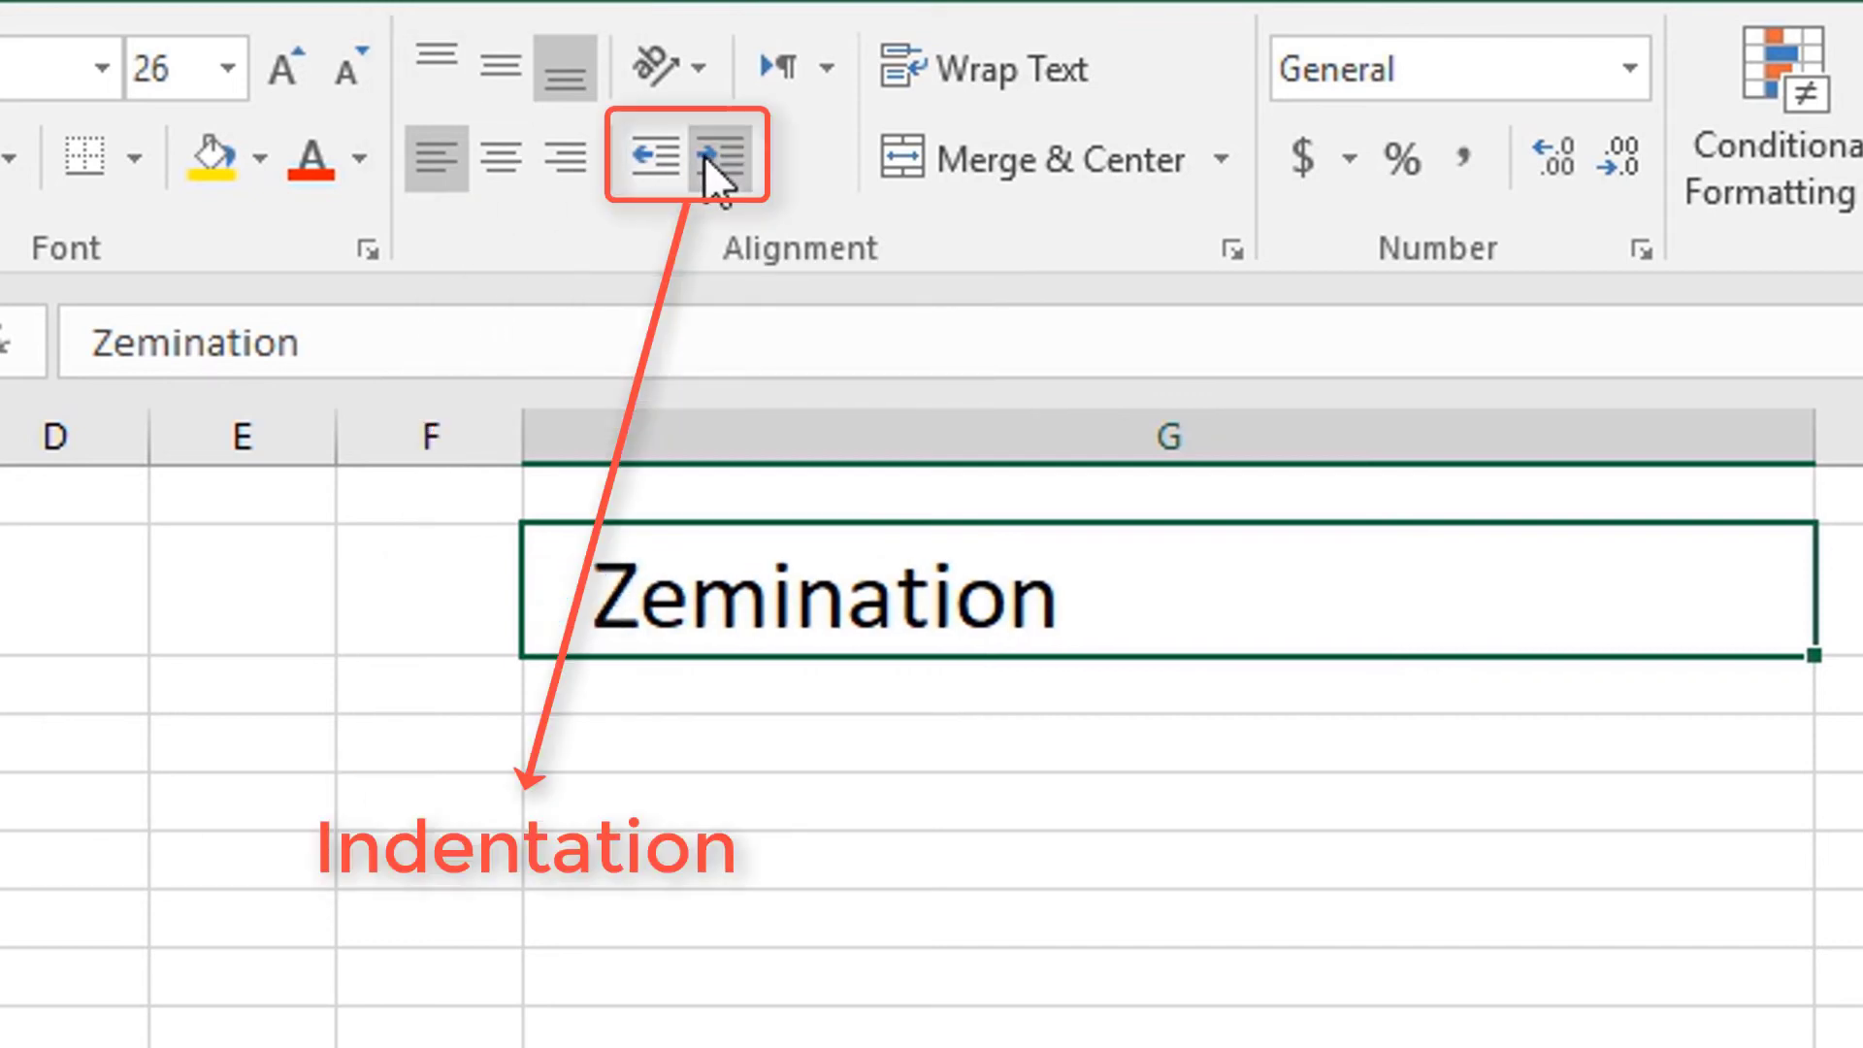
left_click(703, 154)
left_click(703, 154)
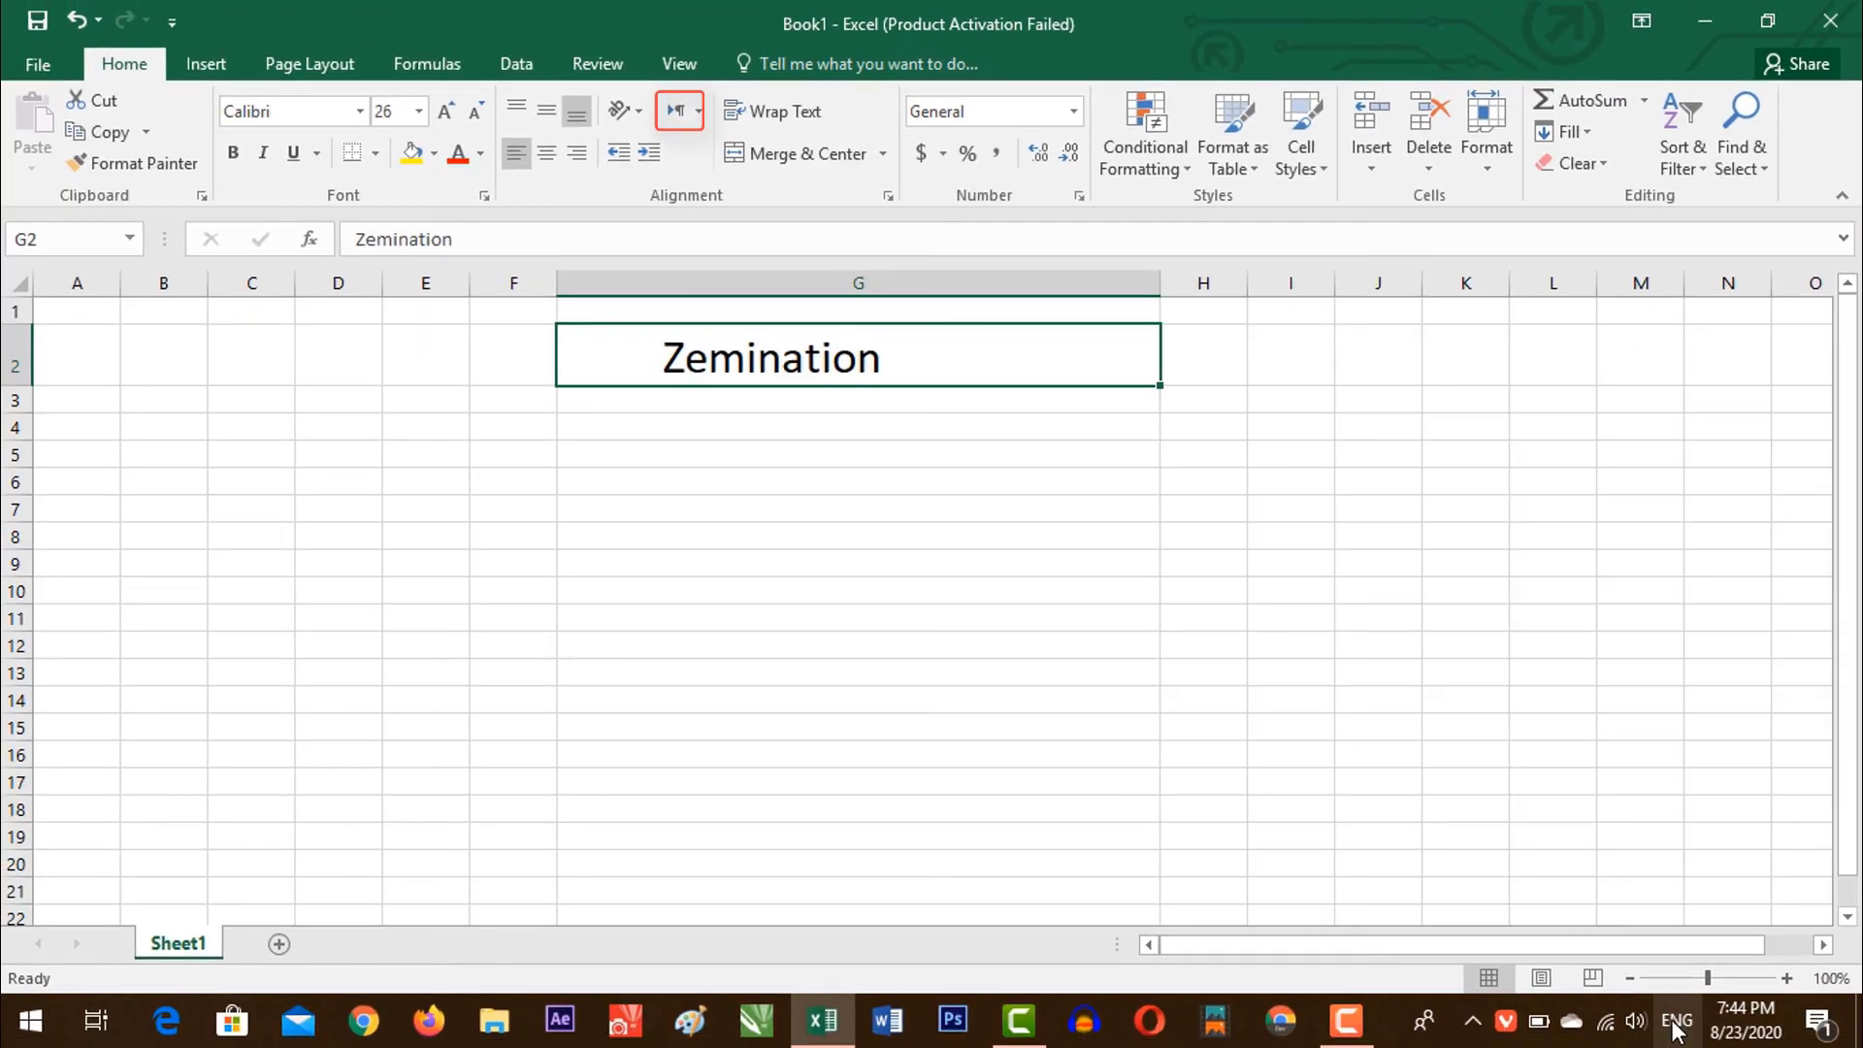
Open the text direction choices for cell G2
left_click(1672, 1027)
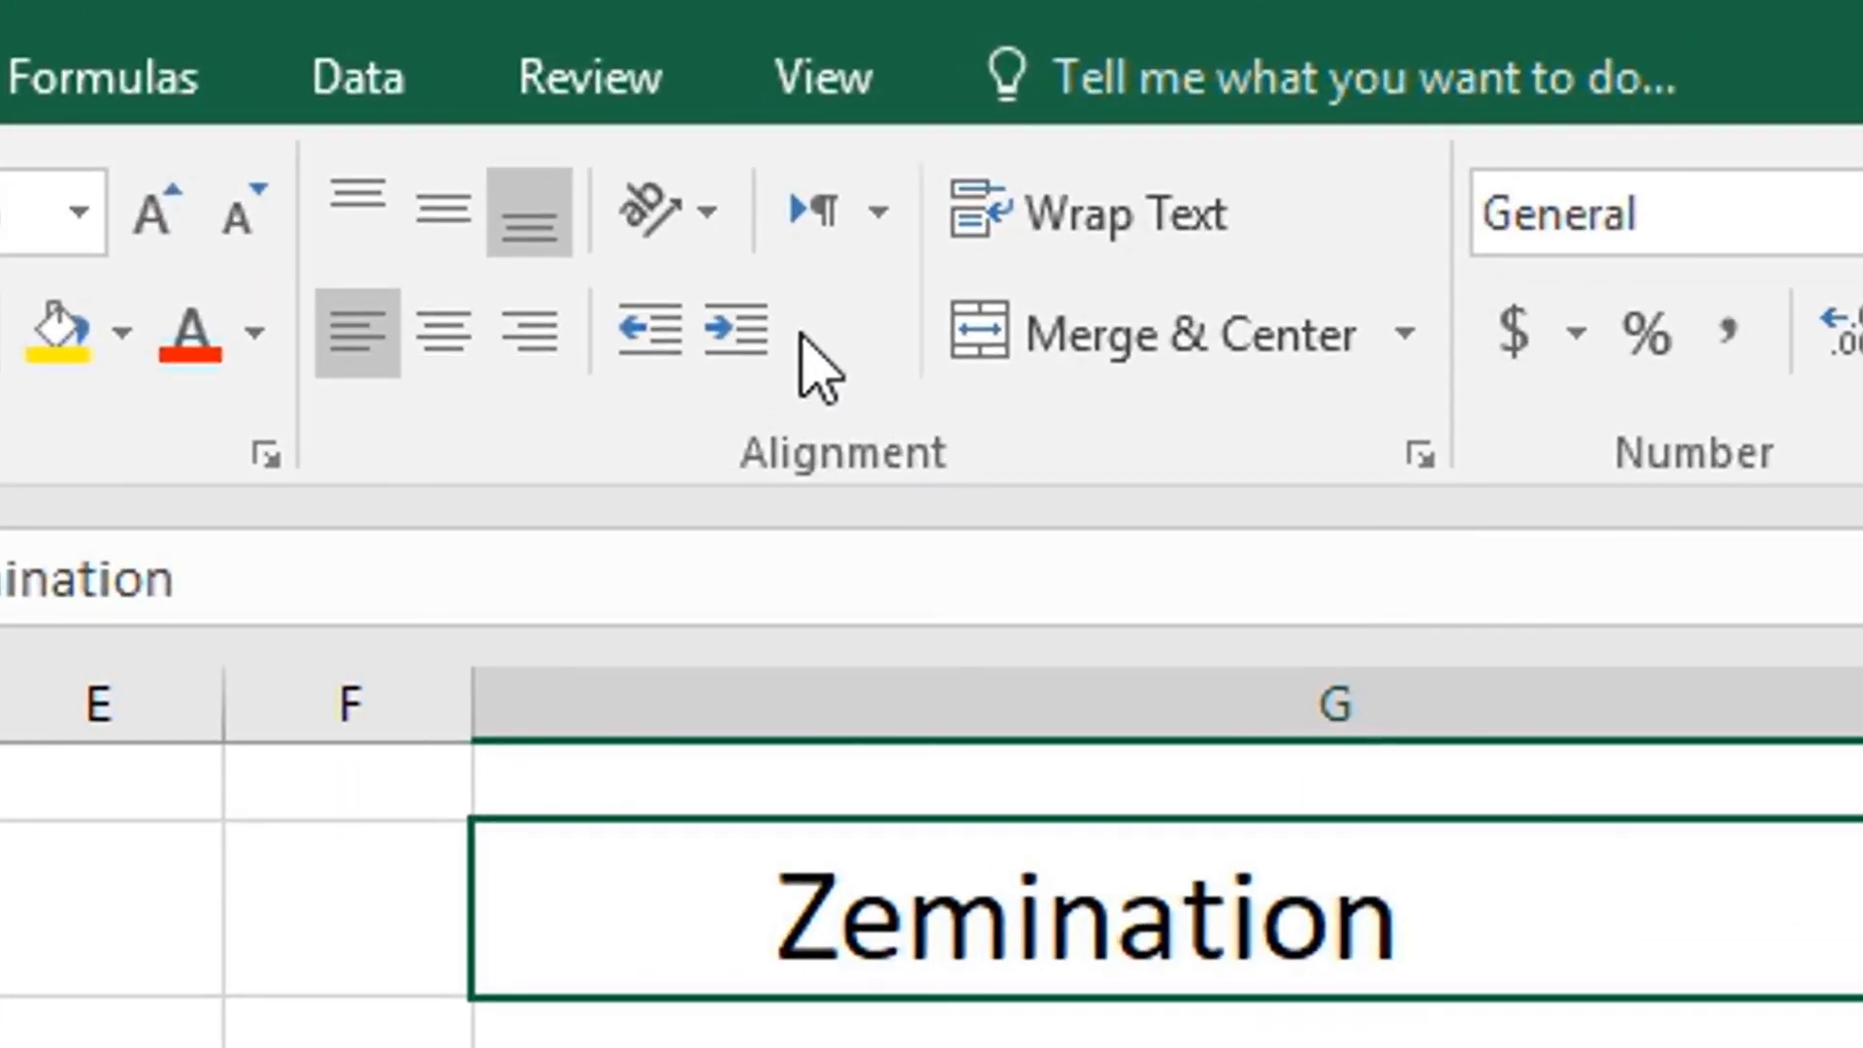
left_click(882, 216)
left_click(881, 215)
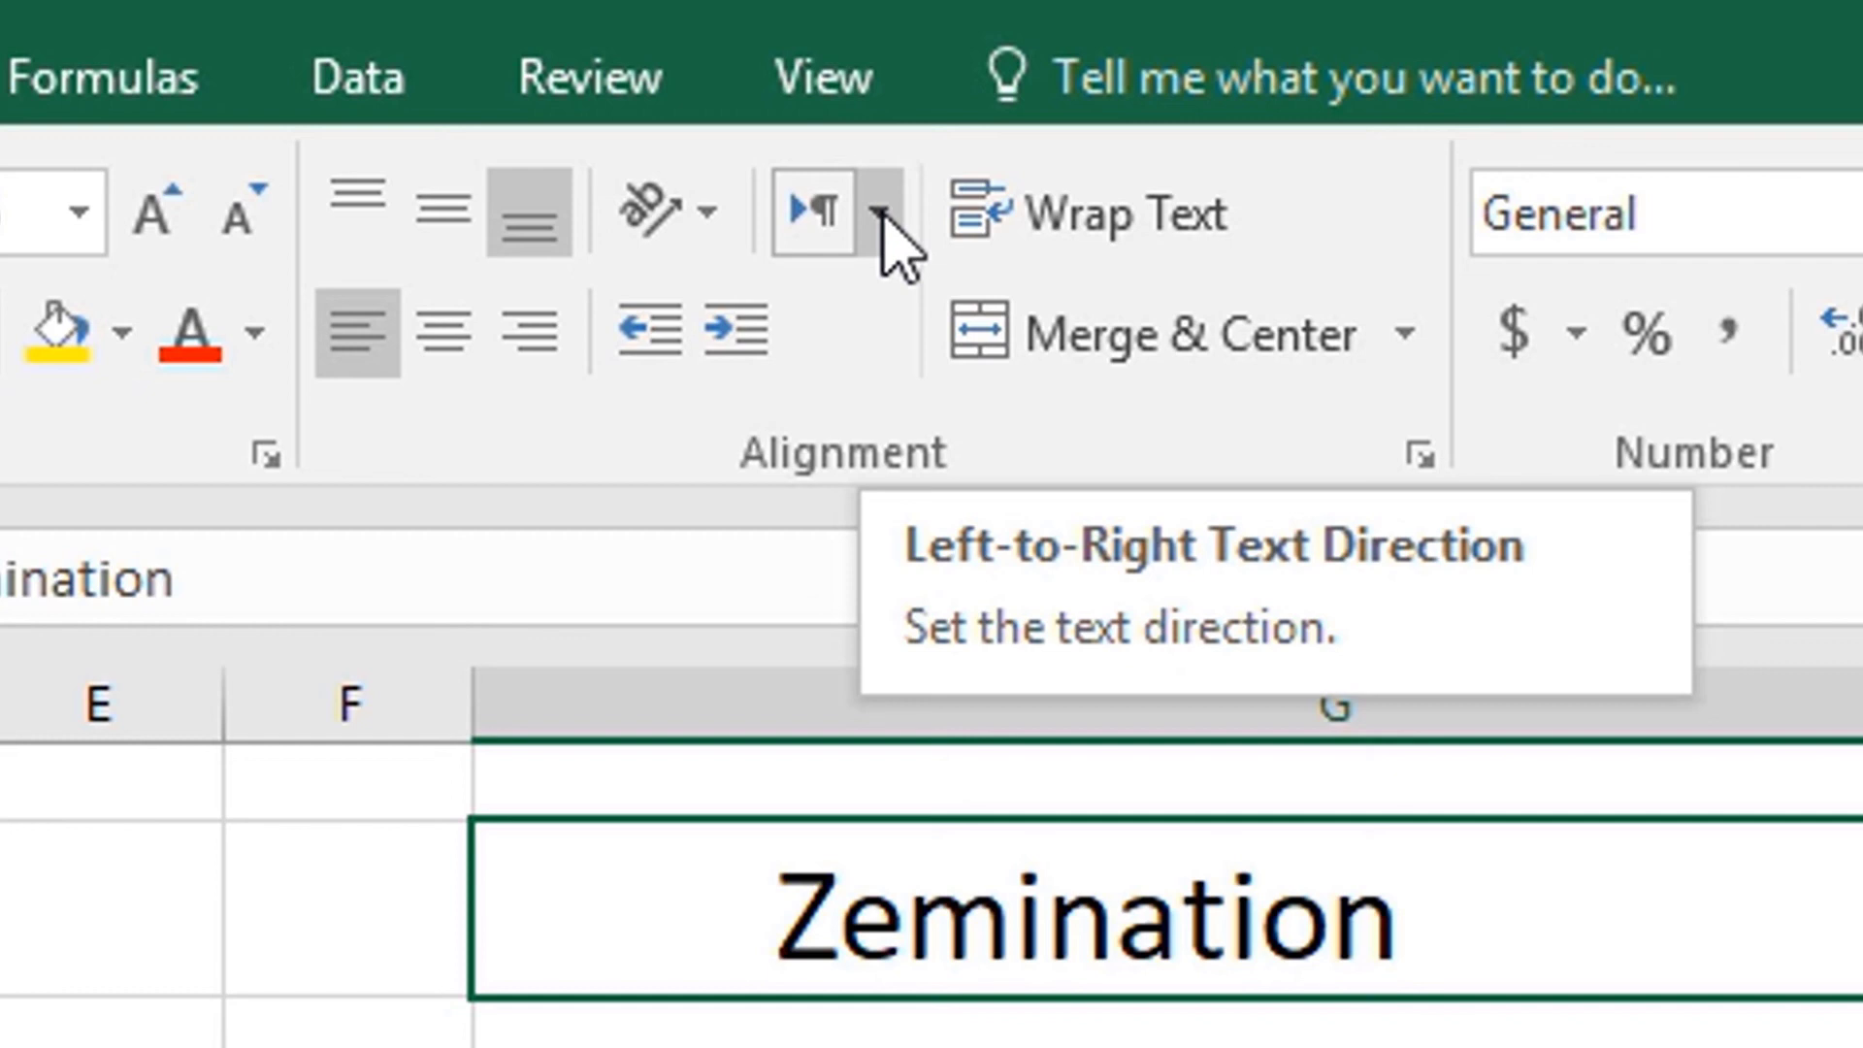
left_click(881, 215)
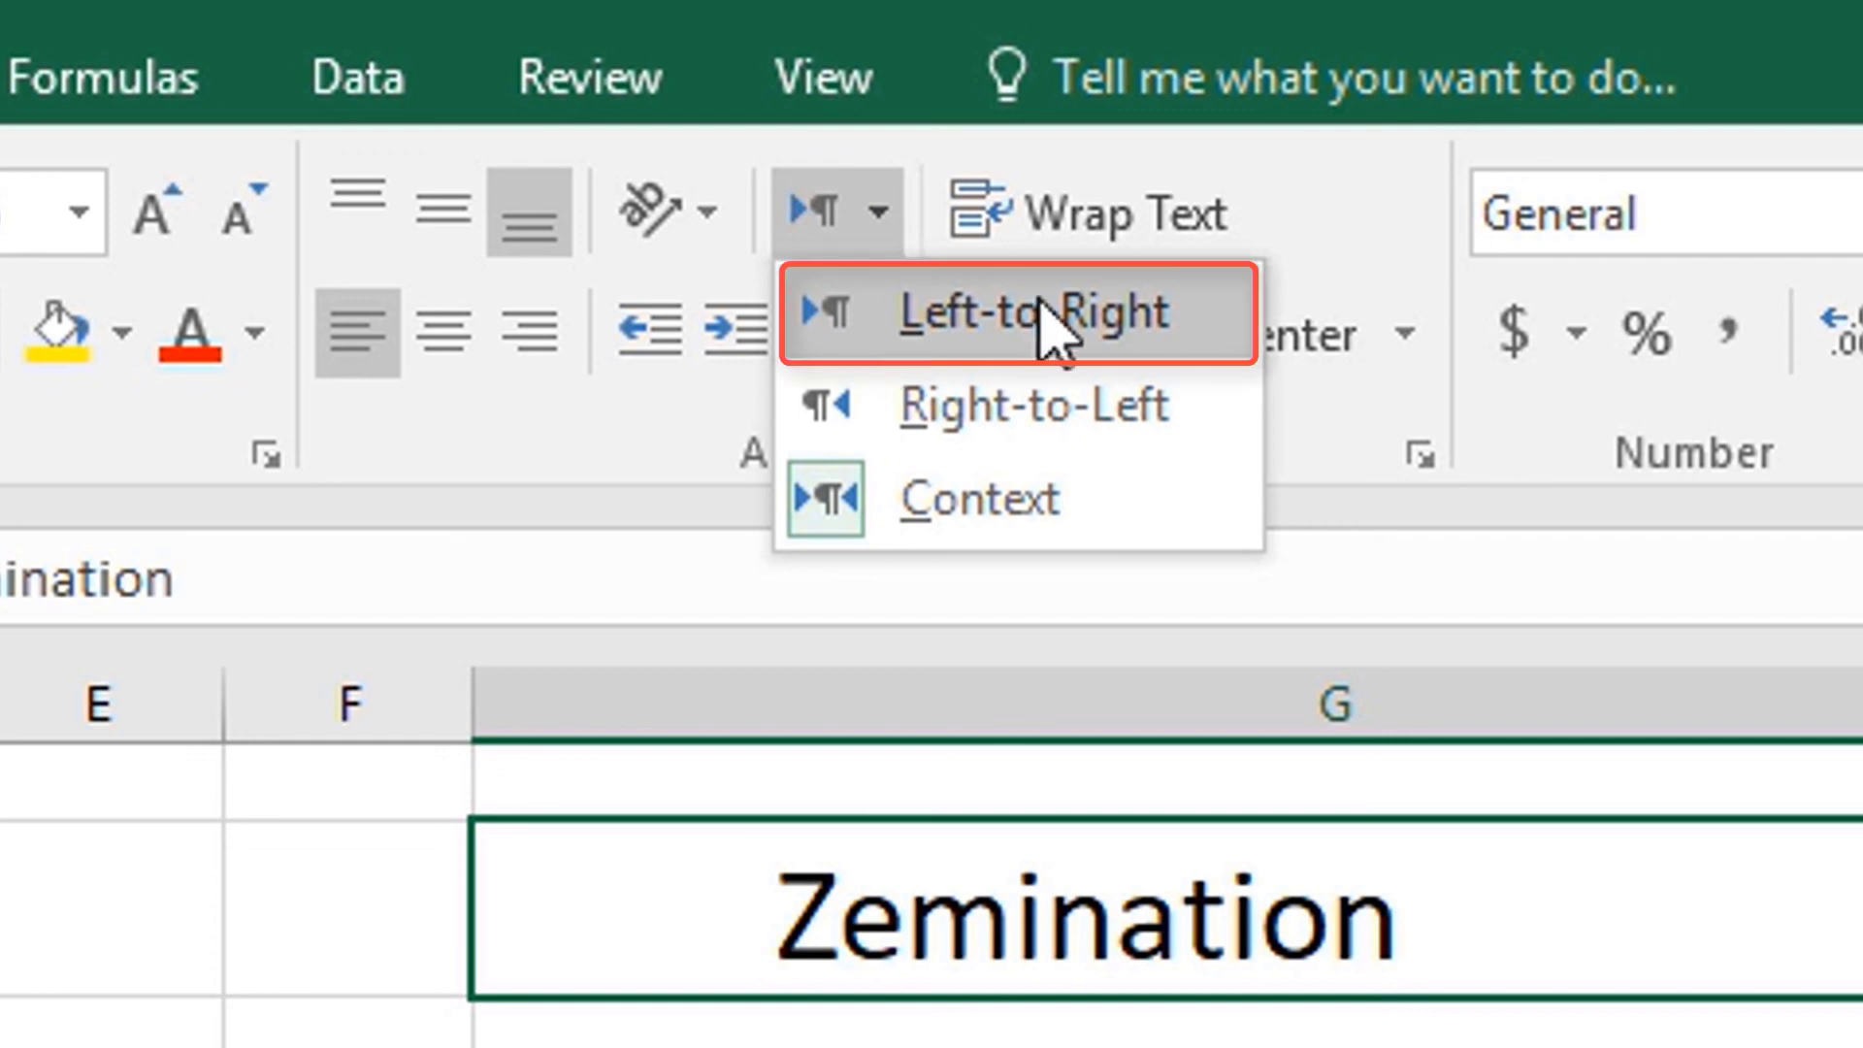